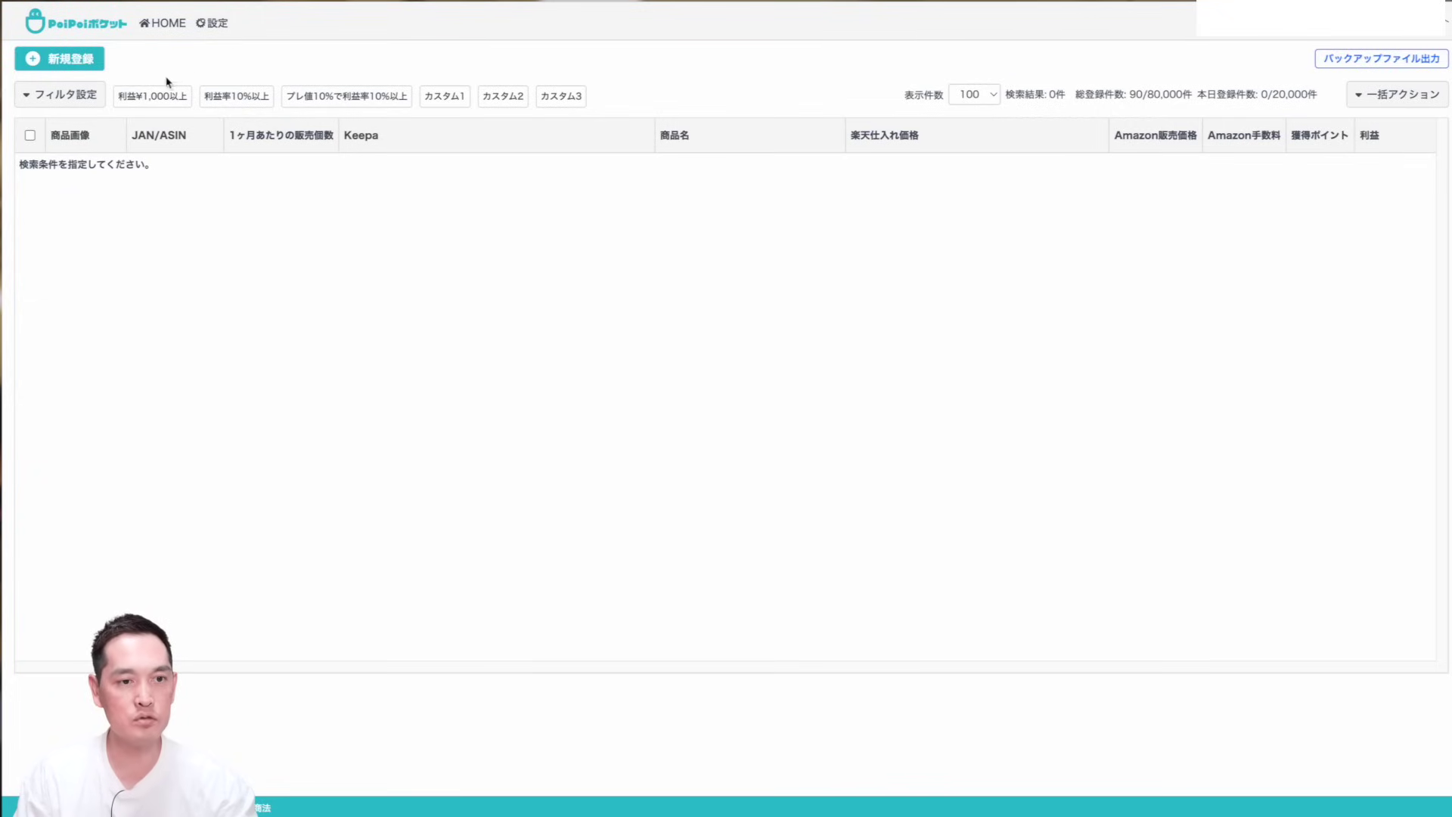
Open the text-based new product registration (テキスト登録) and place the cursor in its entry area.
{"action": "left_click", "coordinate": [80, 69]}
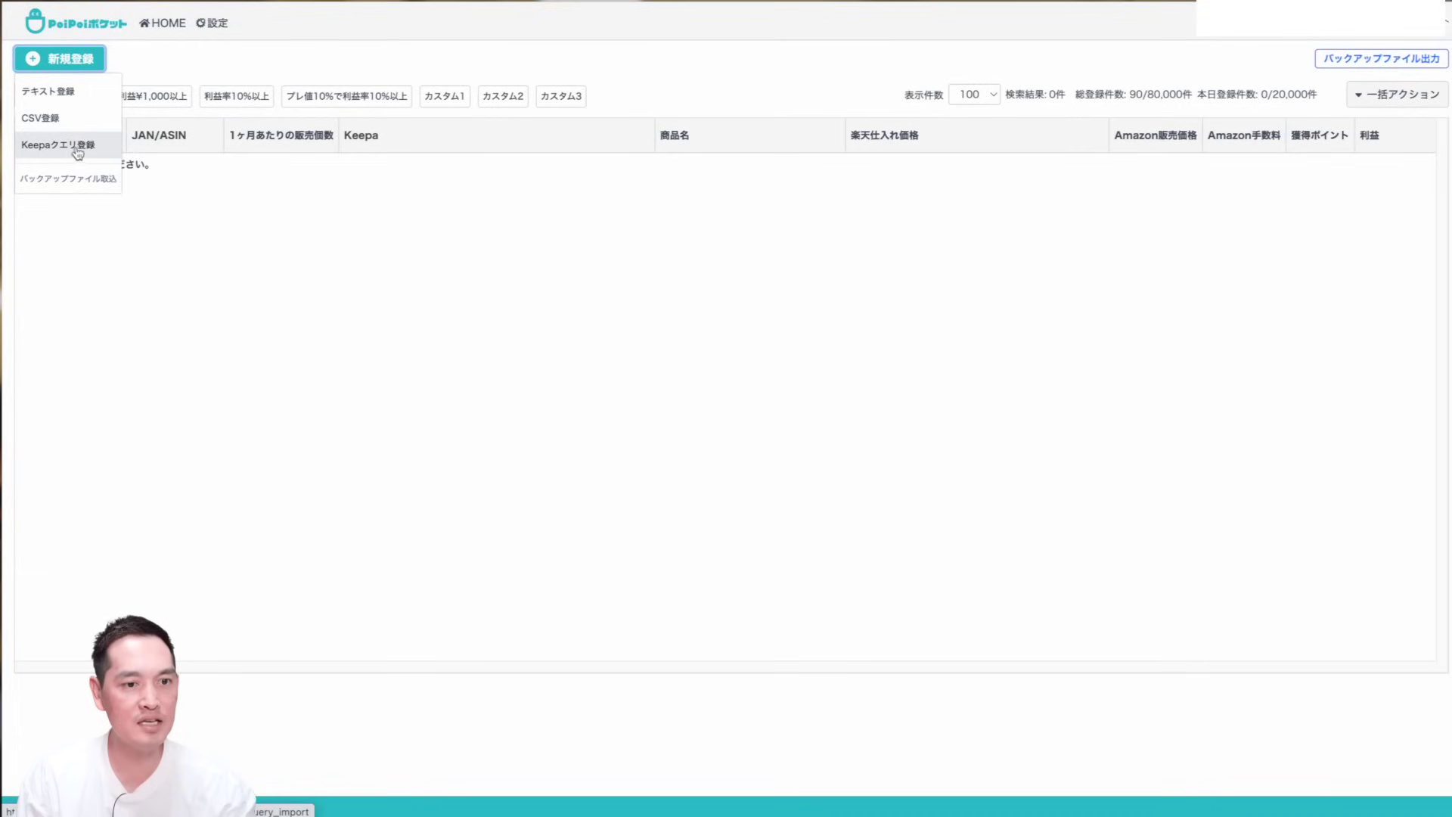
{"action": "left_click", "coordinate": [65, 103]}
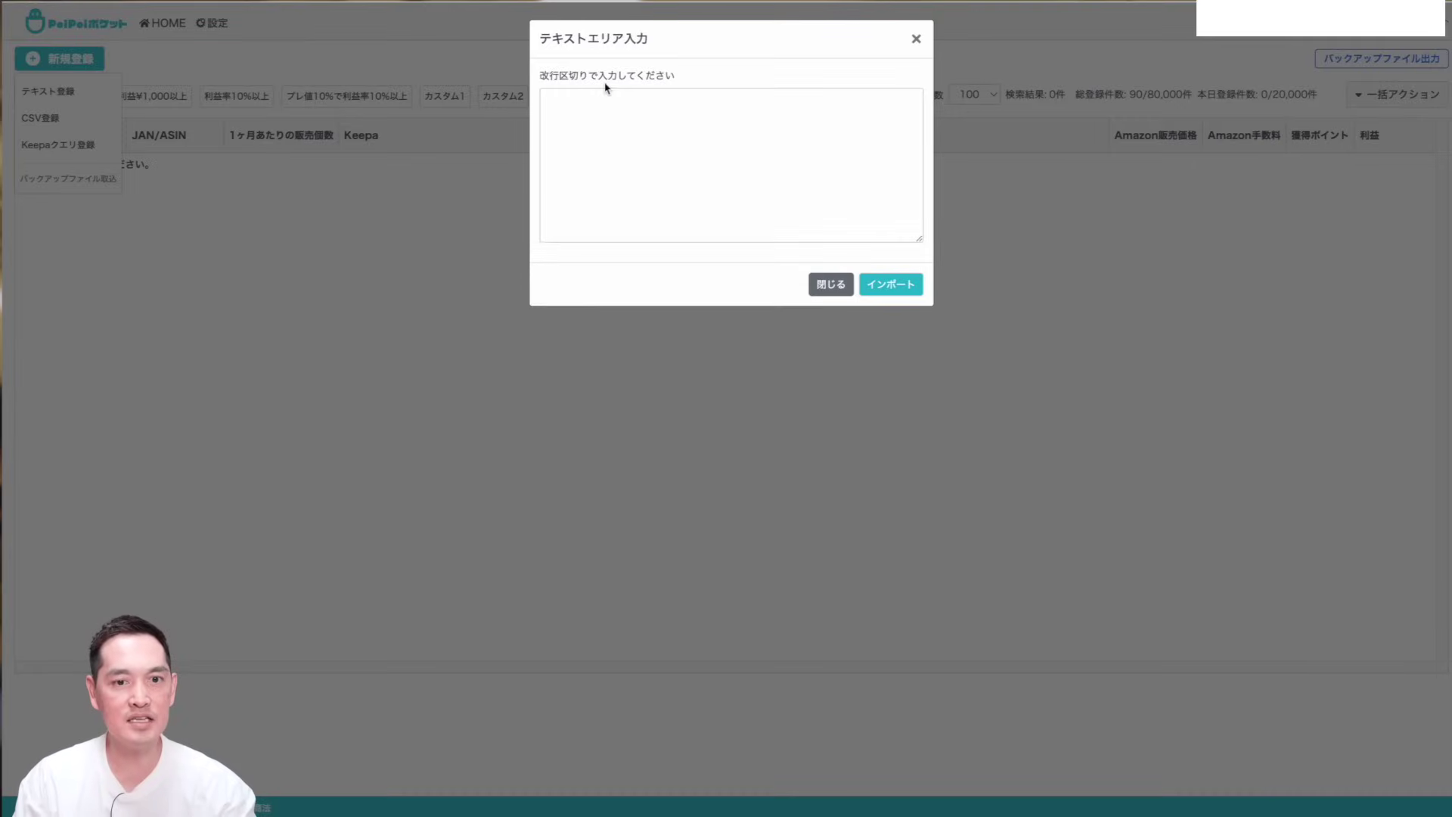
{"action": "left_click", "coordinate": [597, 131]}
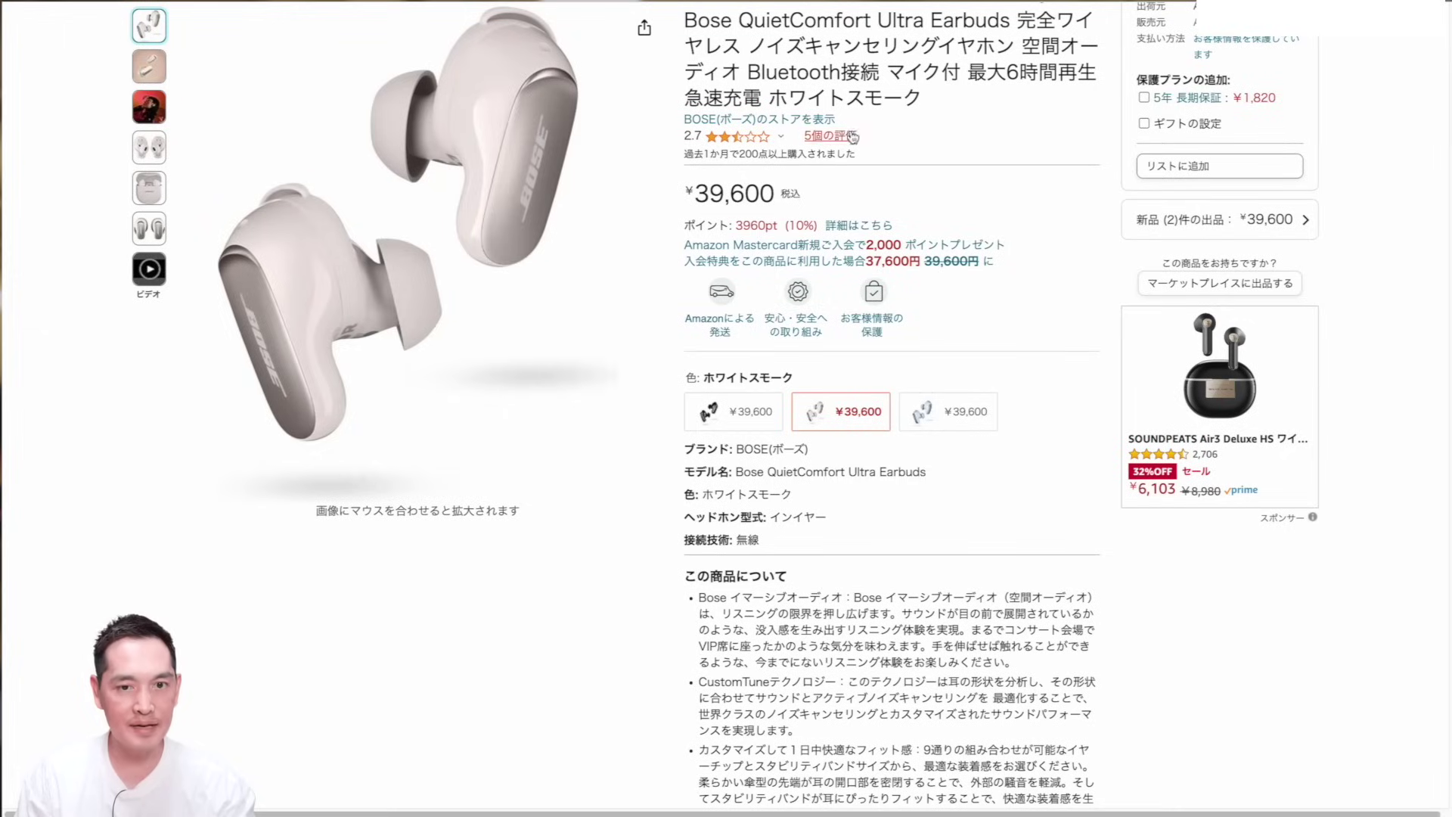
Copy the ASIN B0CFYCFD37 from the Bose QuietComfort Ultra Earbuds page on Amazon and paste it into the PeiPeiポケット text entry area.
{"action": "mouse_move", "coordinate": [380, 301]}
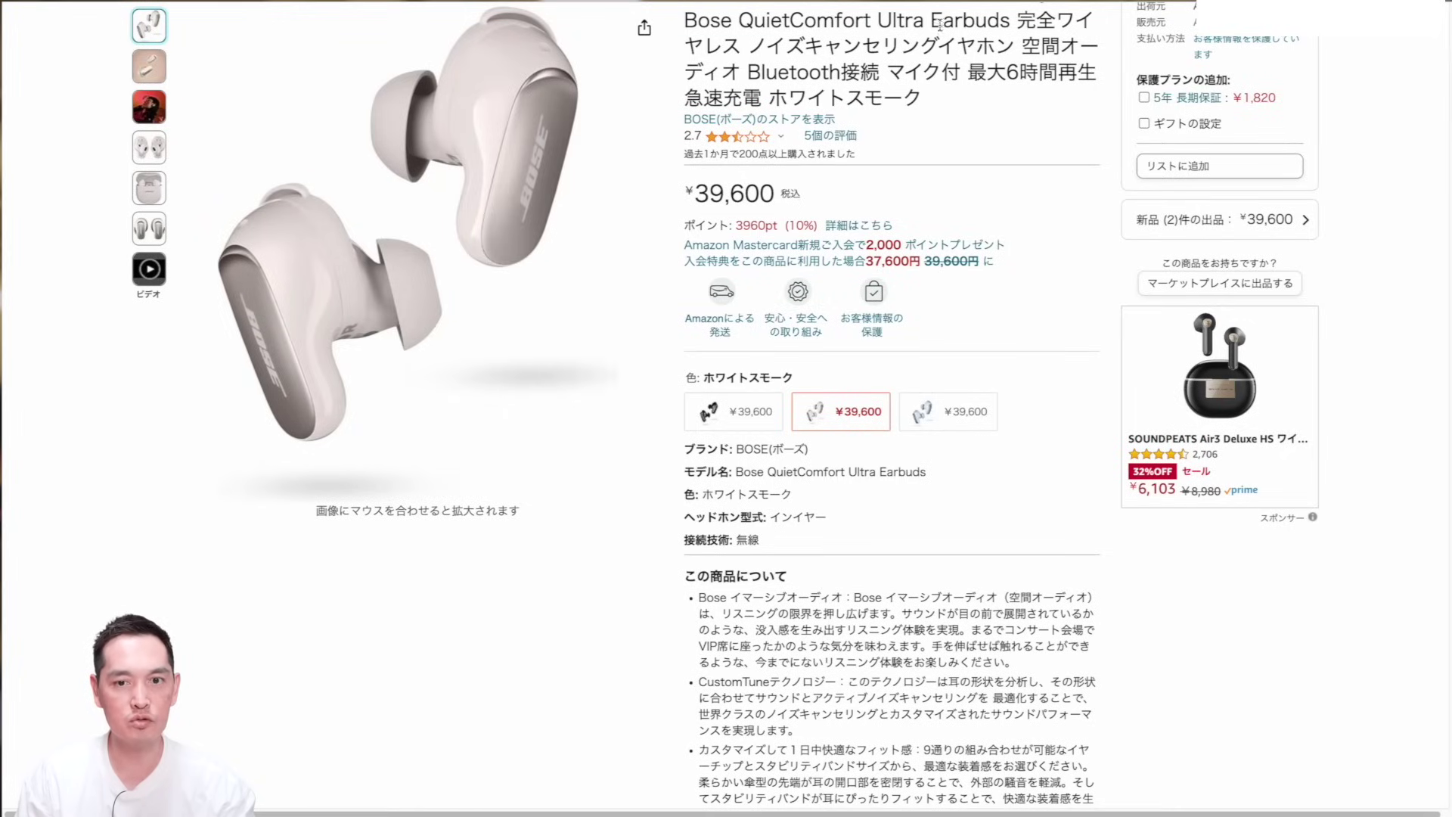
{"action": "scroll", "coordinate": [853, 277], "scroll_direction": "down", "scroll_amount": 20}
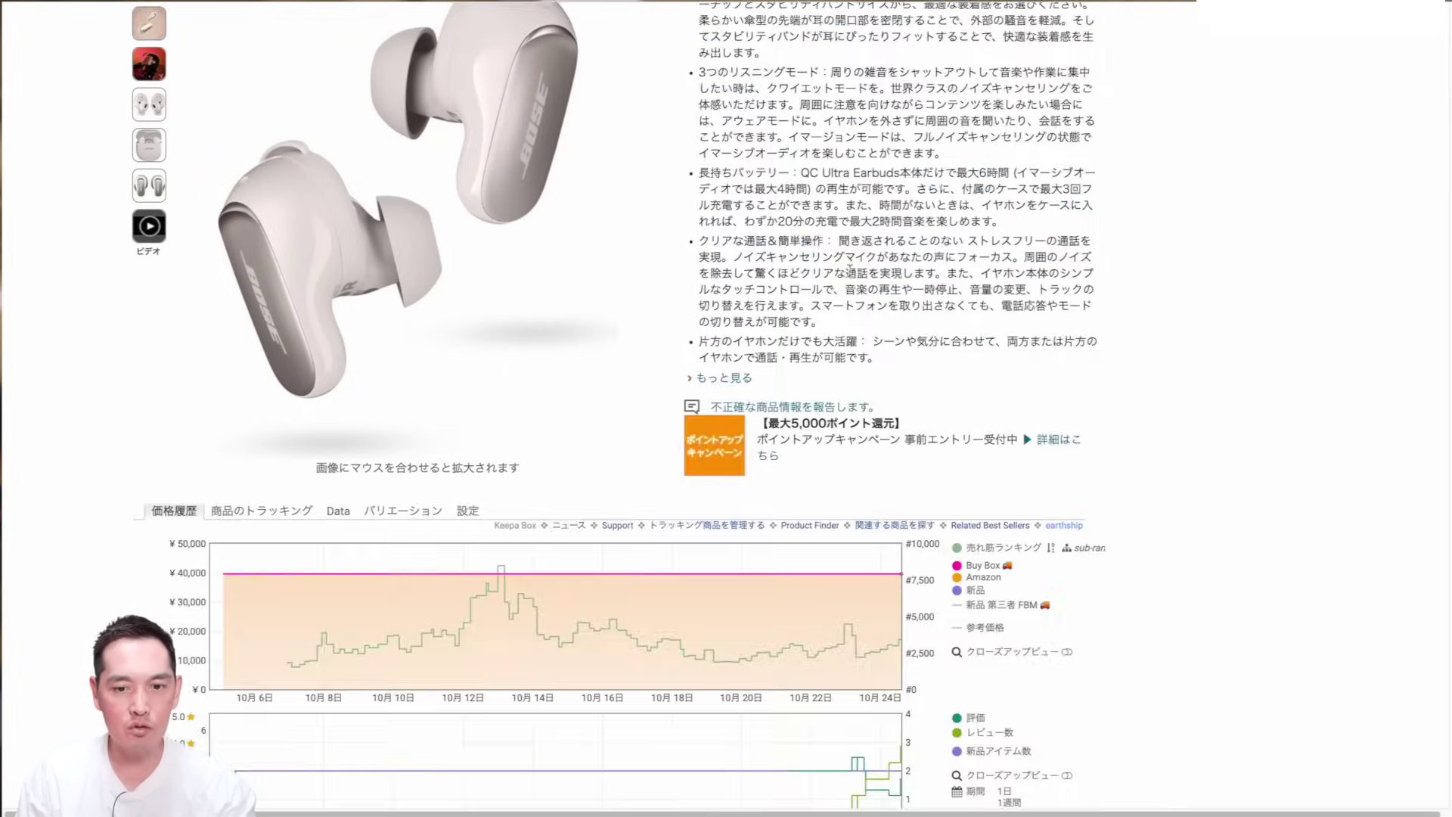
{"action": "scroll", "coordinate": [852, 278], "scroll_direction": "down", "scroll_amount": 10}
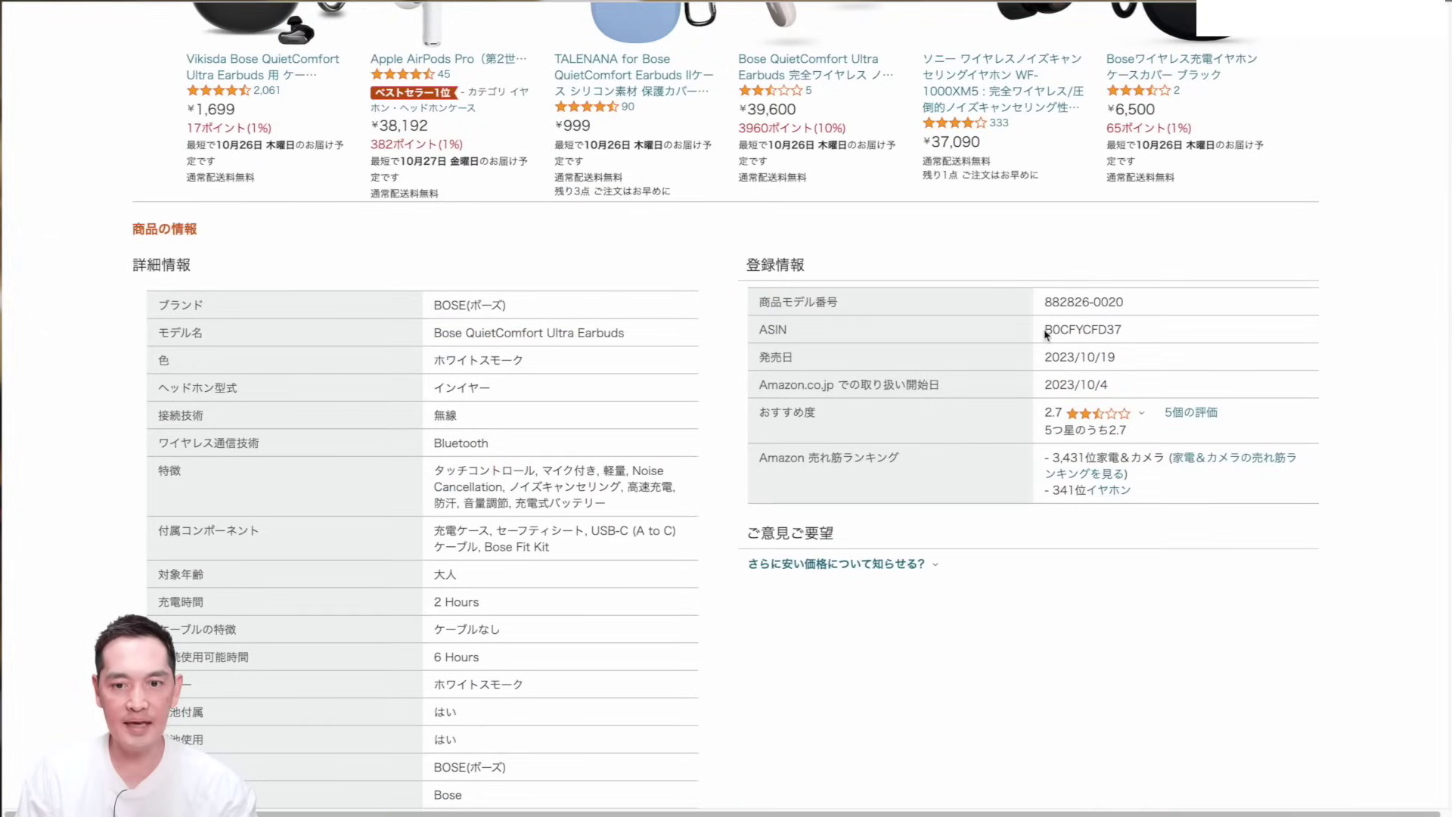
{"action": "left_click_drag", "start_coordinate": [1043, 330], "coordinate": [1122, 330]}
{"action": "key", "text": "ctrl+c"}
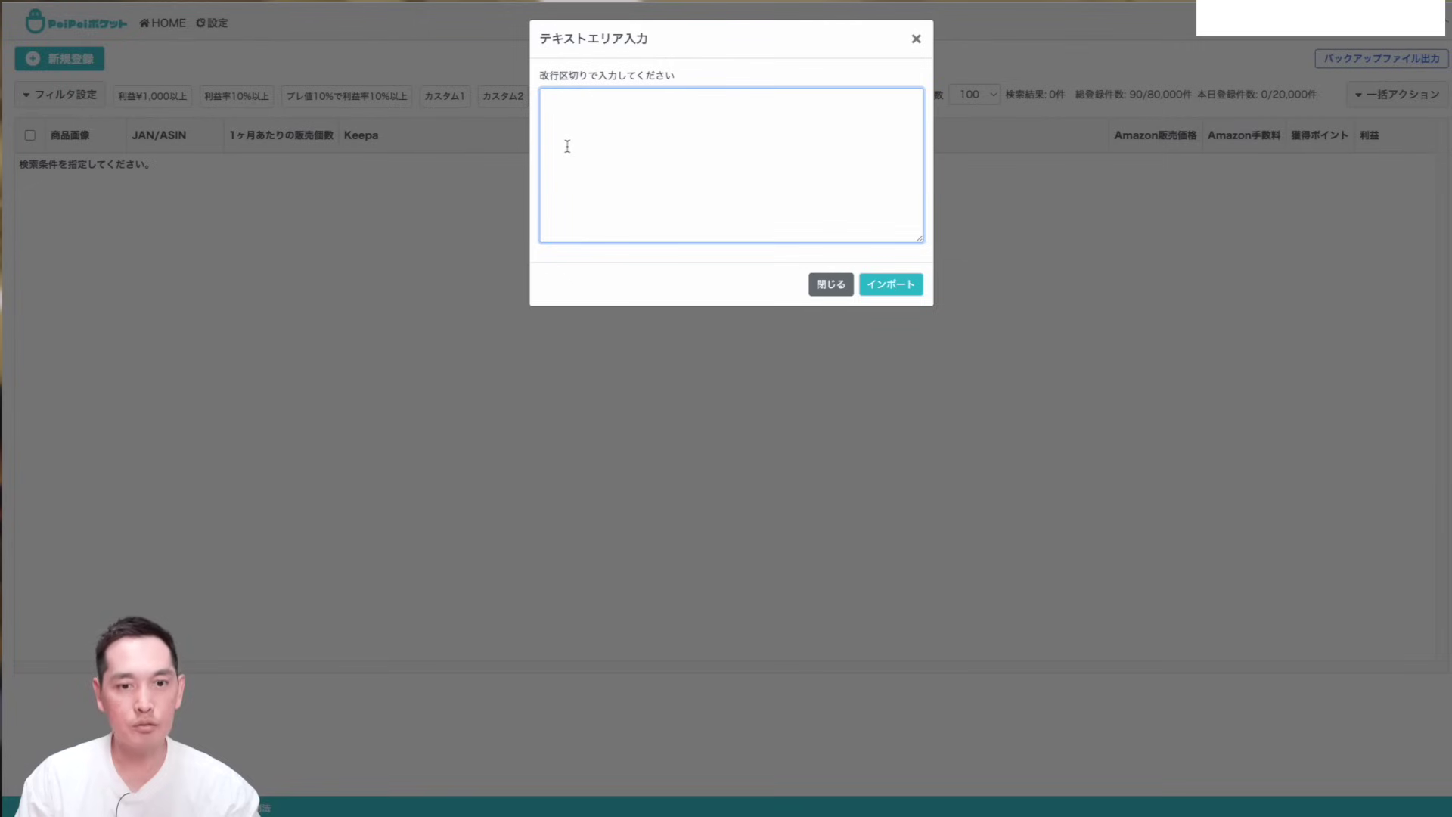
{"action": "left_click", "coordinate": [571, 144]}
{"action": "key", "text": "ctrl+v"}
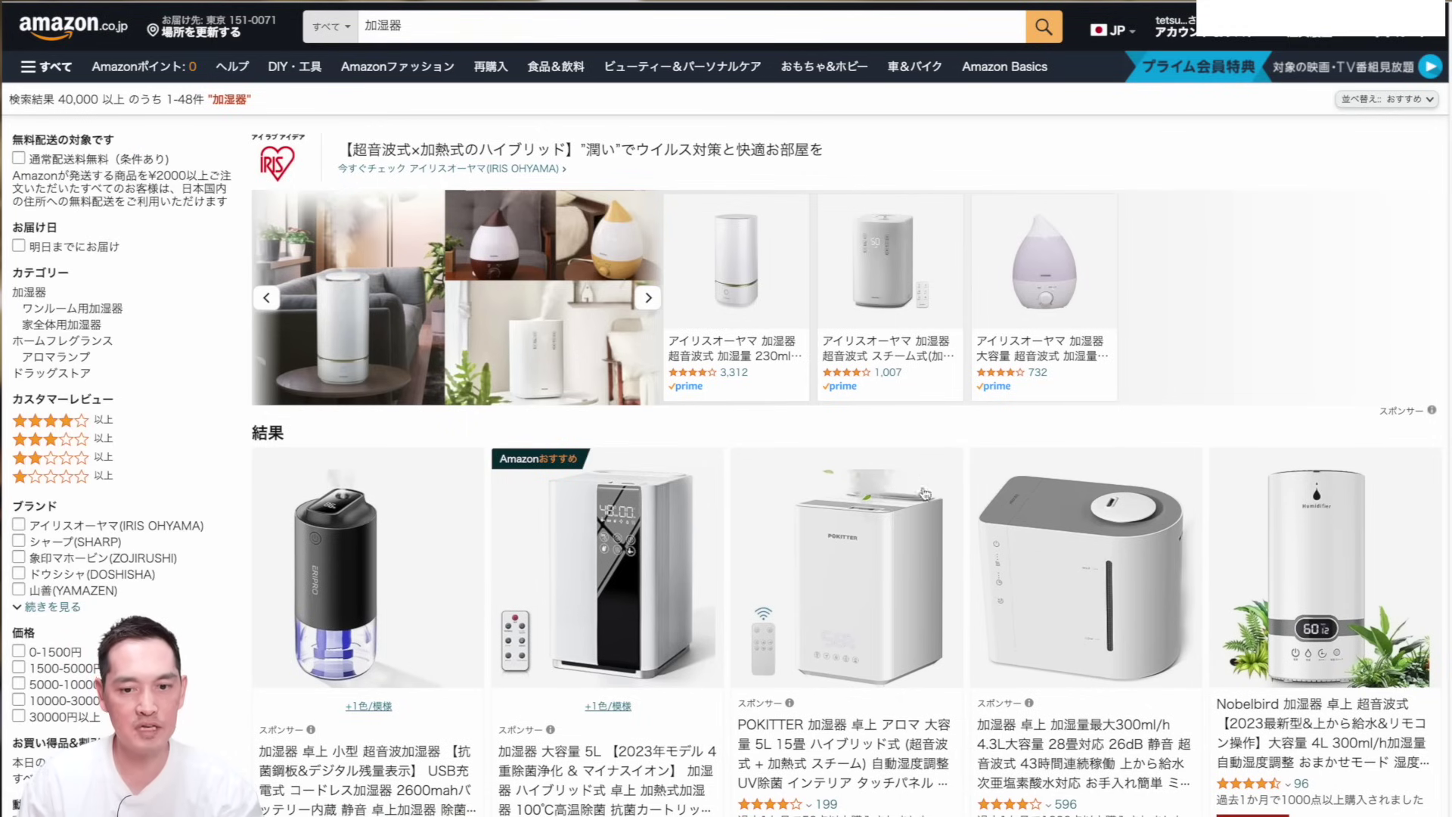
Collect the ASINs from Amazon's 加湿器 search results with ASIN Collector and paste them below the first ASIN in PeiPeiポケット.
{"action": "scroll", "coordinate": [648, 581], "scroll_direction": "down", "scroll_amount": 10}
{"action": "scroll", "coordinate": [648, 581], "scroll_direction": "down", "scroll_amount": 20}
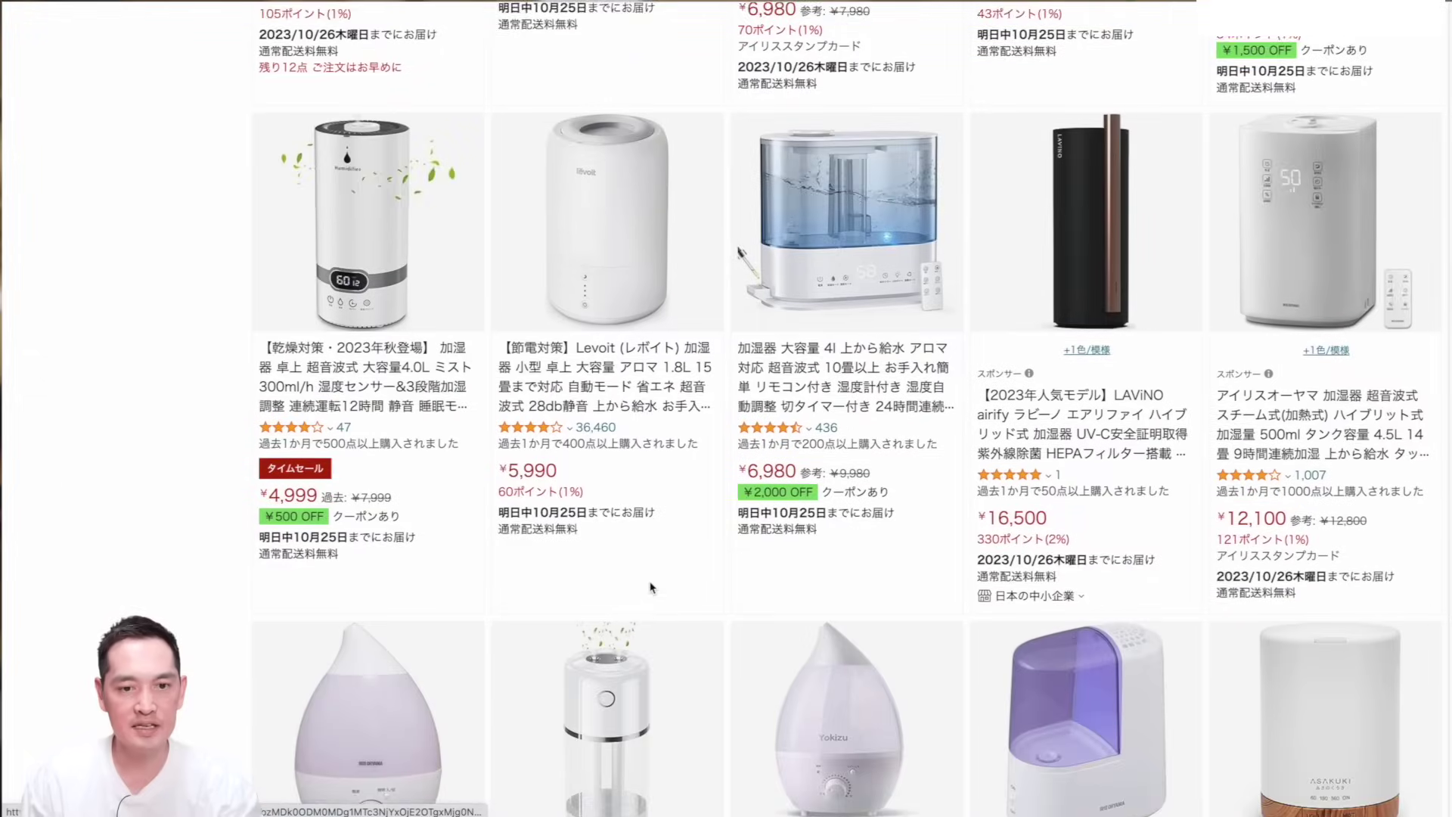
{"action": "scroll", "coordinate": [651, 587], "scroll_direction": "down", "scroll_amount": 15}
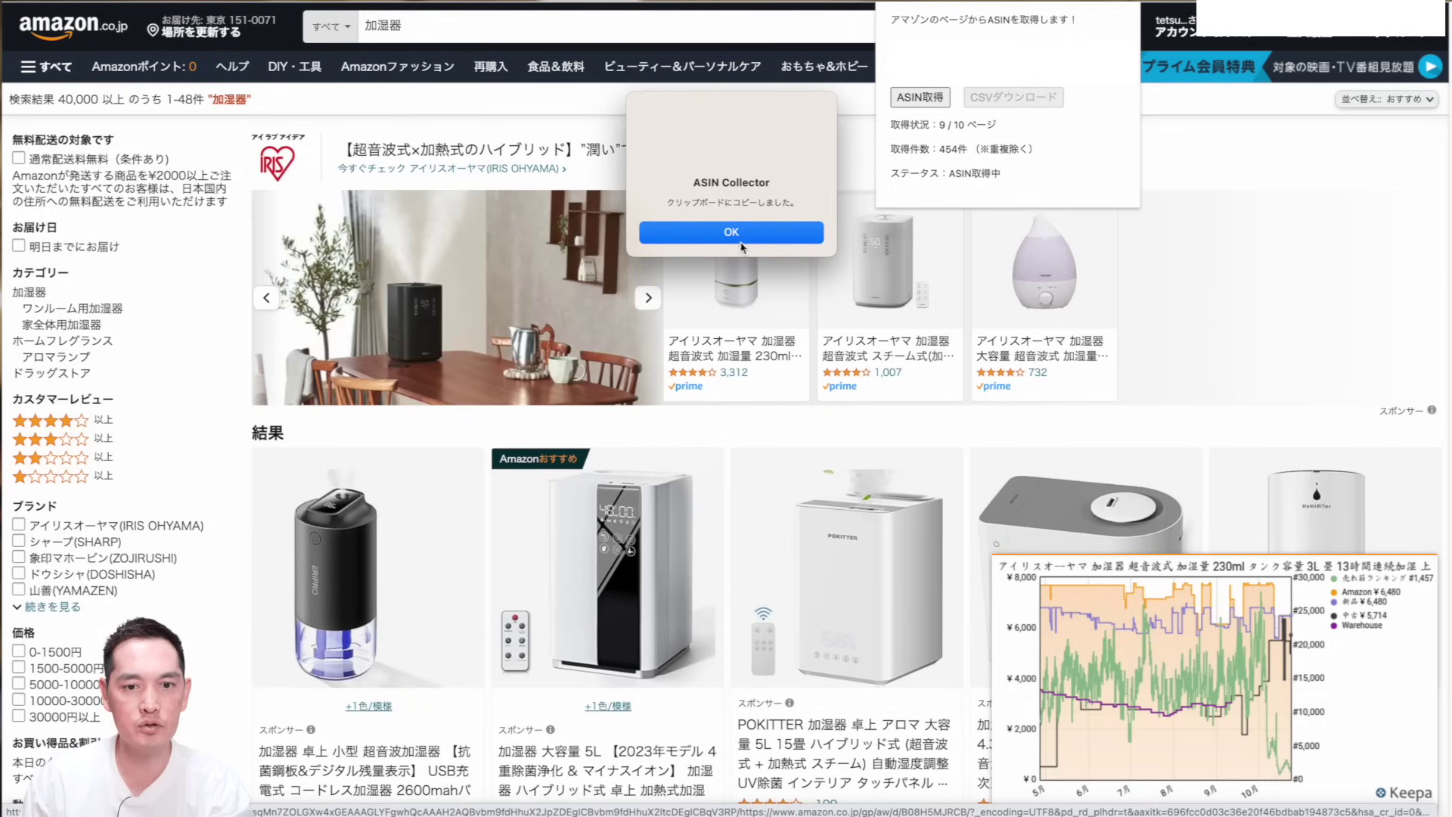
{"action": "left_click", "coordinate": [731, 233]}
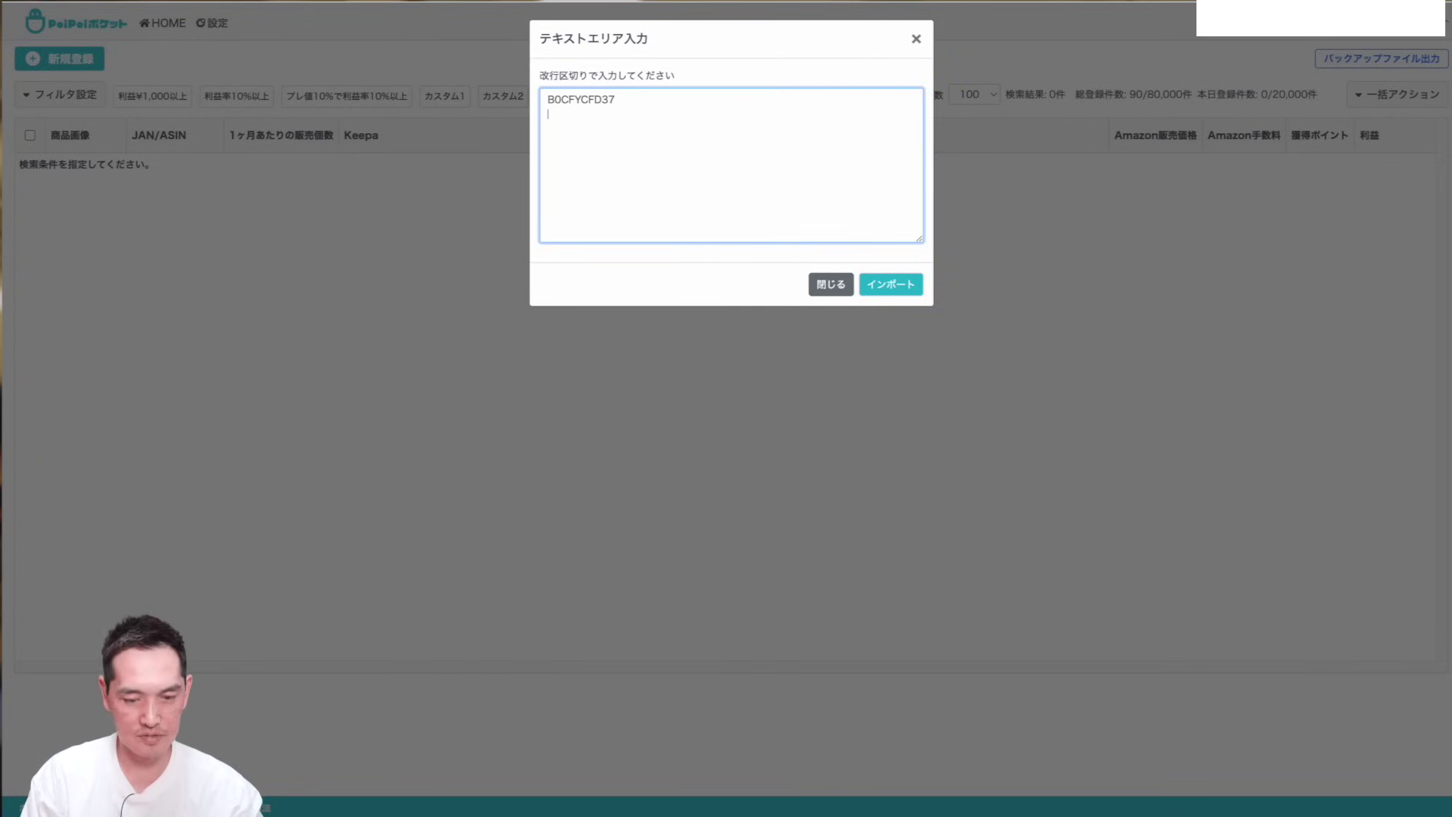
{"action": "key", "text": "ctrl+v"}
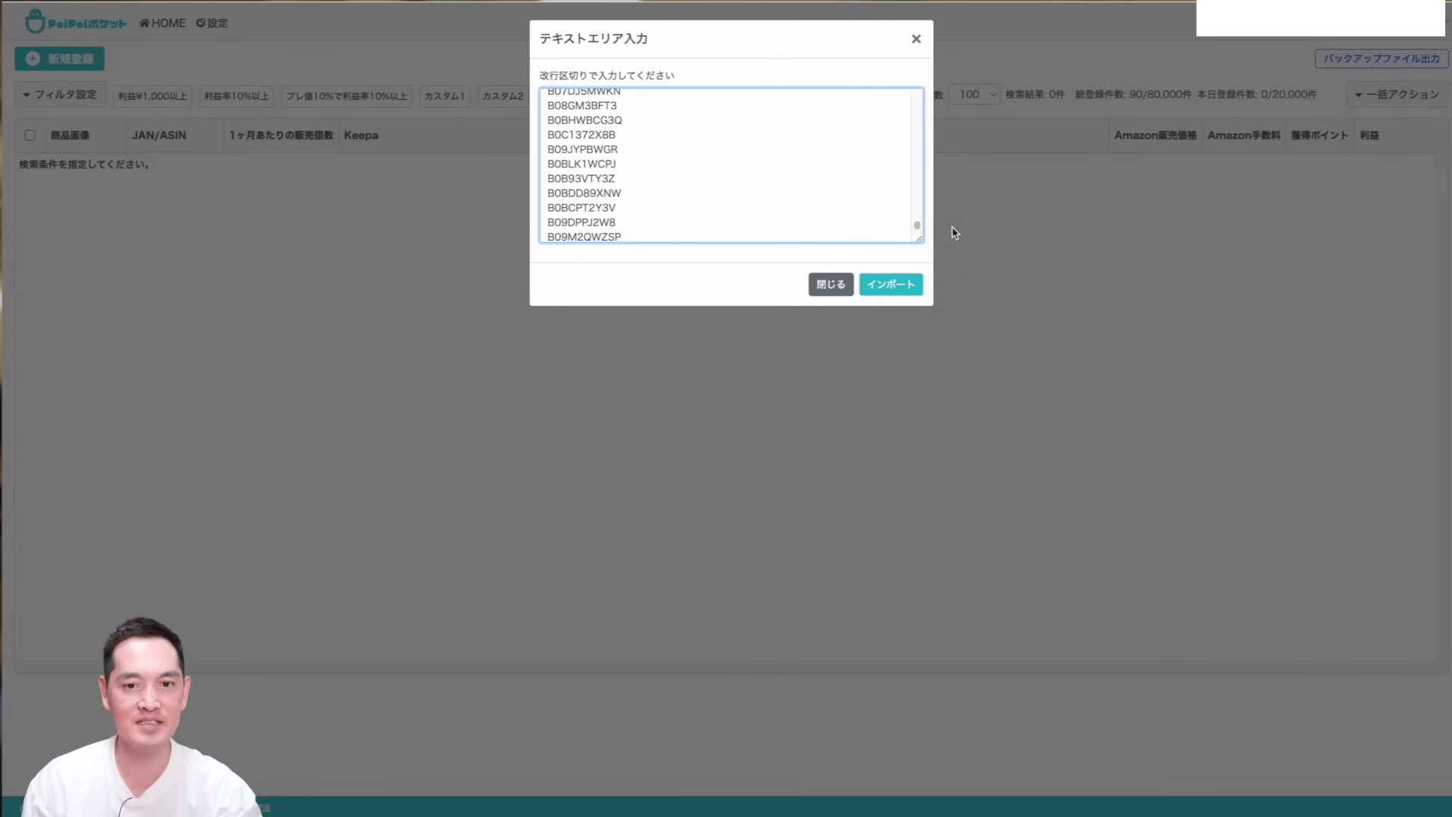
Review the pasted ASIN list from start to end and import it.
{"action": "left_click_drag", "start_coordinate": [919, 229], "coordinate": [918, 93]}
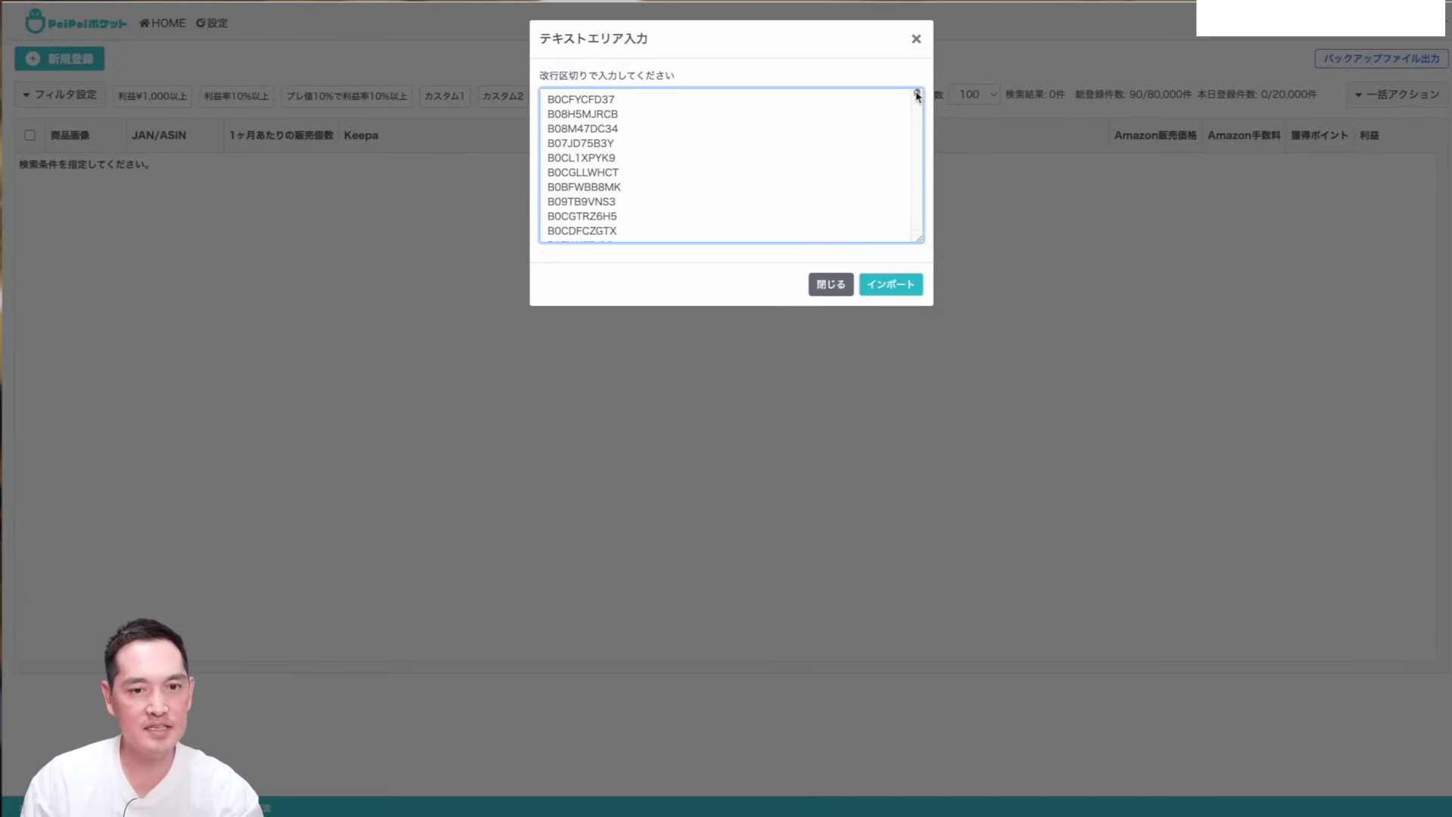
{"action": "scroll", "coordinate": [716, 172], "scroll_direction": "down", "scroll_amount": 8}
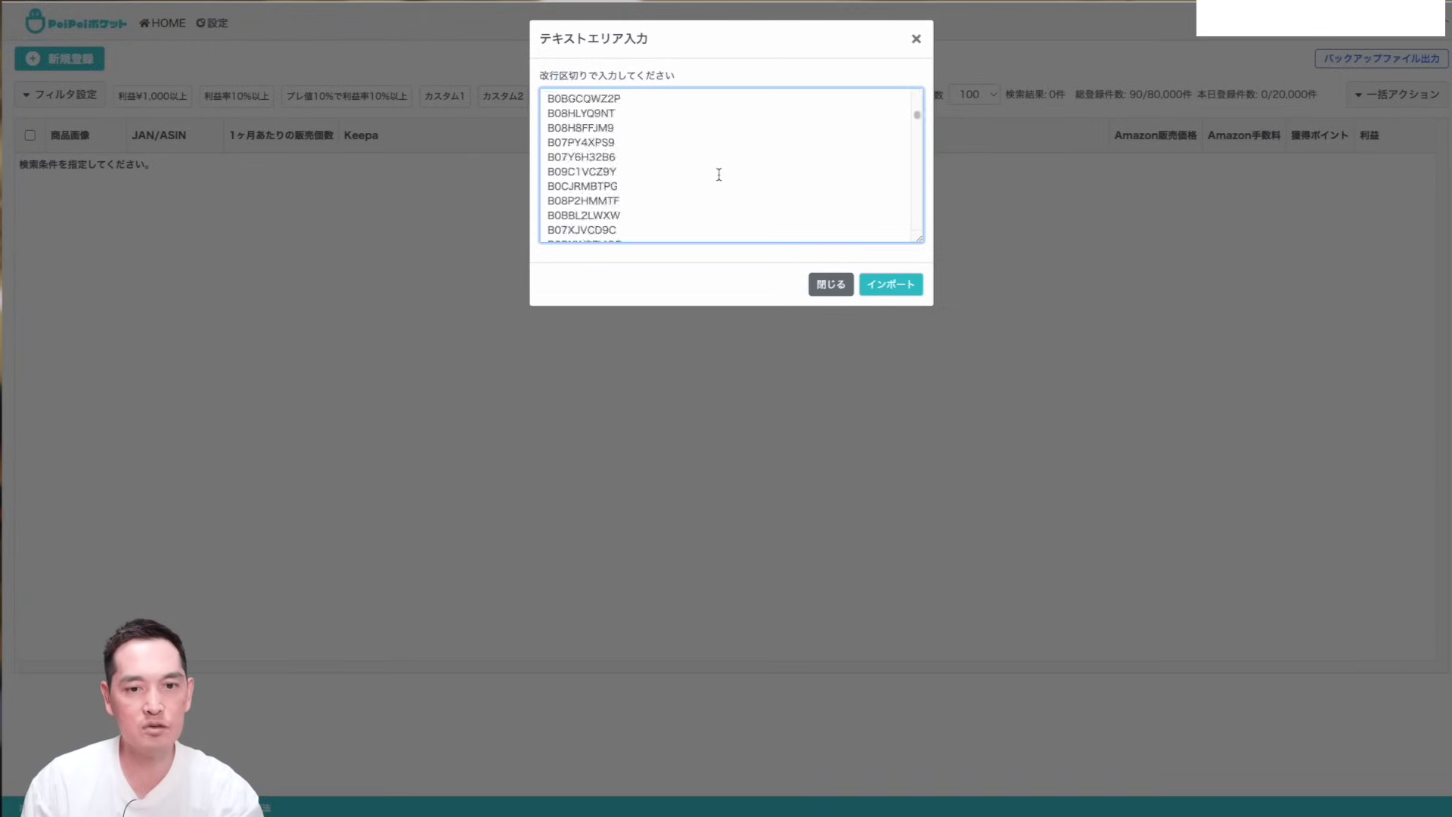
{"action": "scroll", "coordinate": [720, 177], "scroll_direction": "down", "scroll_amount": 5}
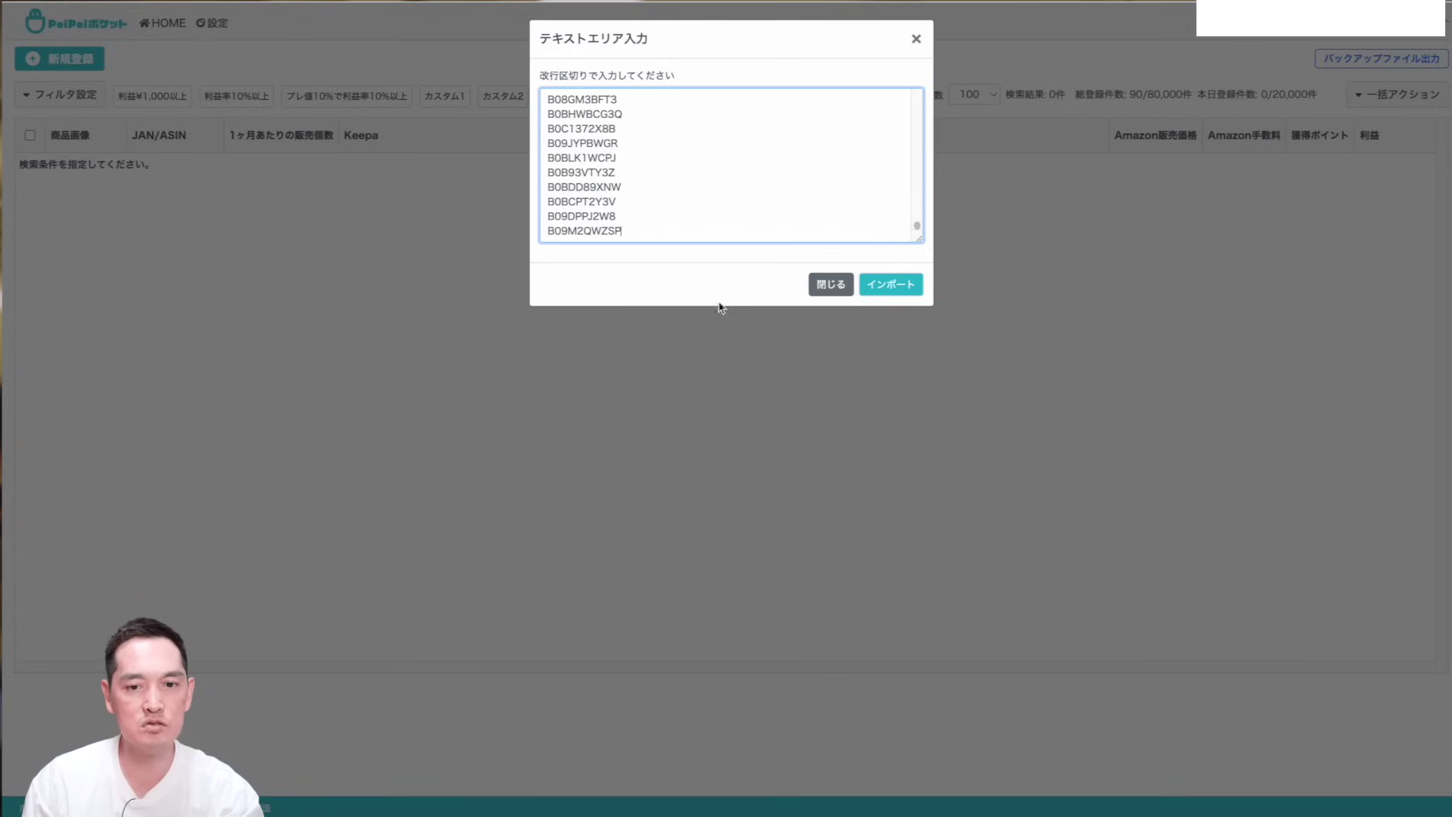
{"action": "left_click", "coordinate": [889, 293]}
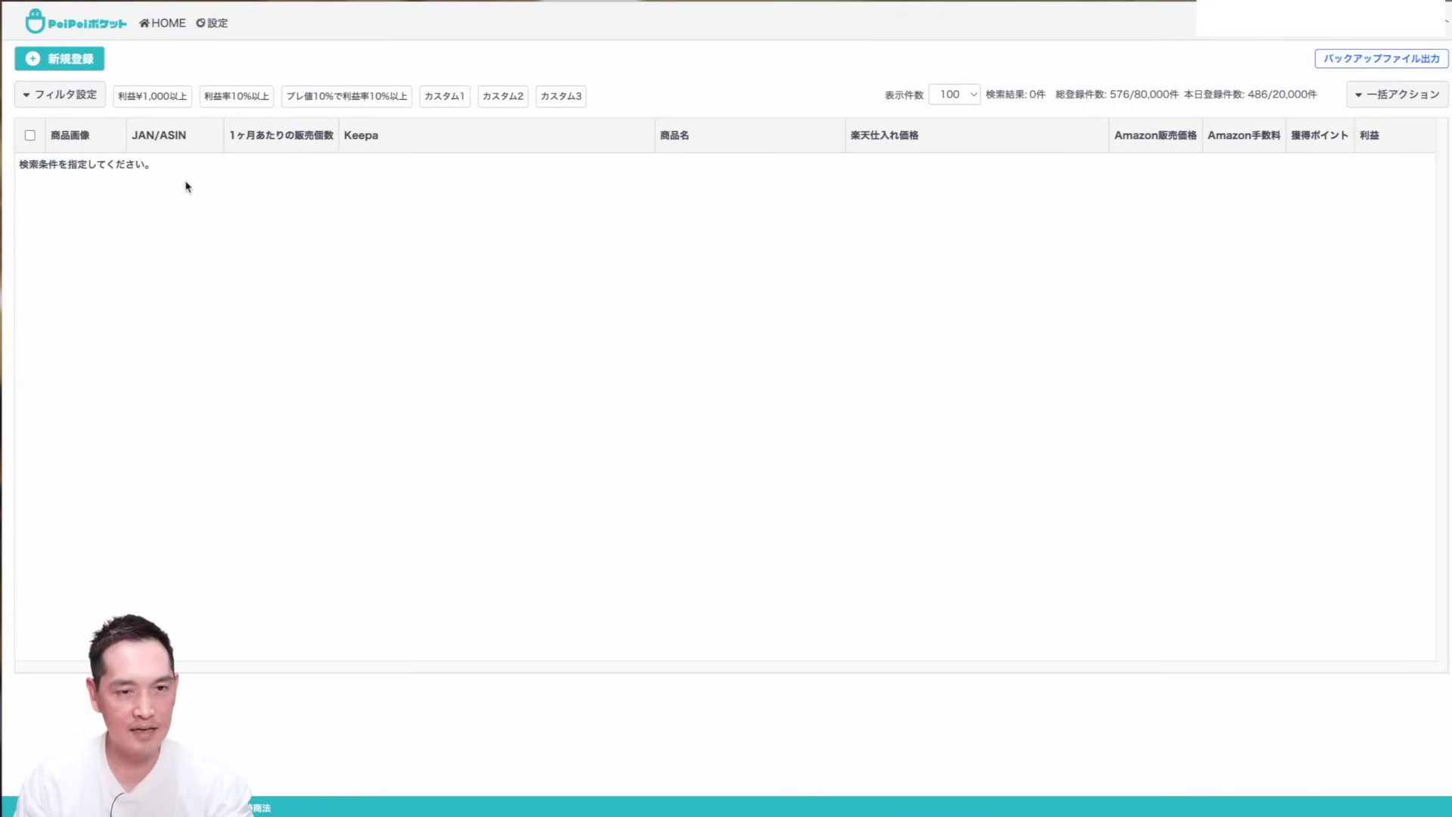
Open the filter settings and enter 加湿器 as the free-word search term.
{"action": "left_click", "coordinate": [74, 108]}
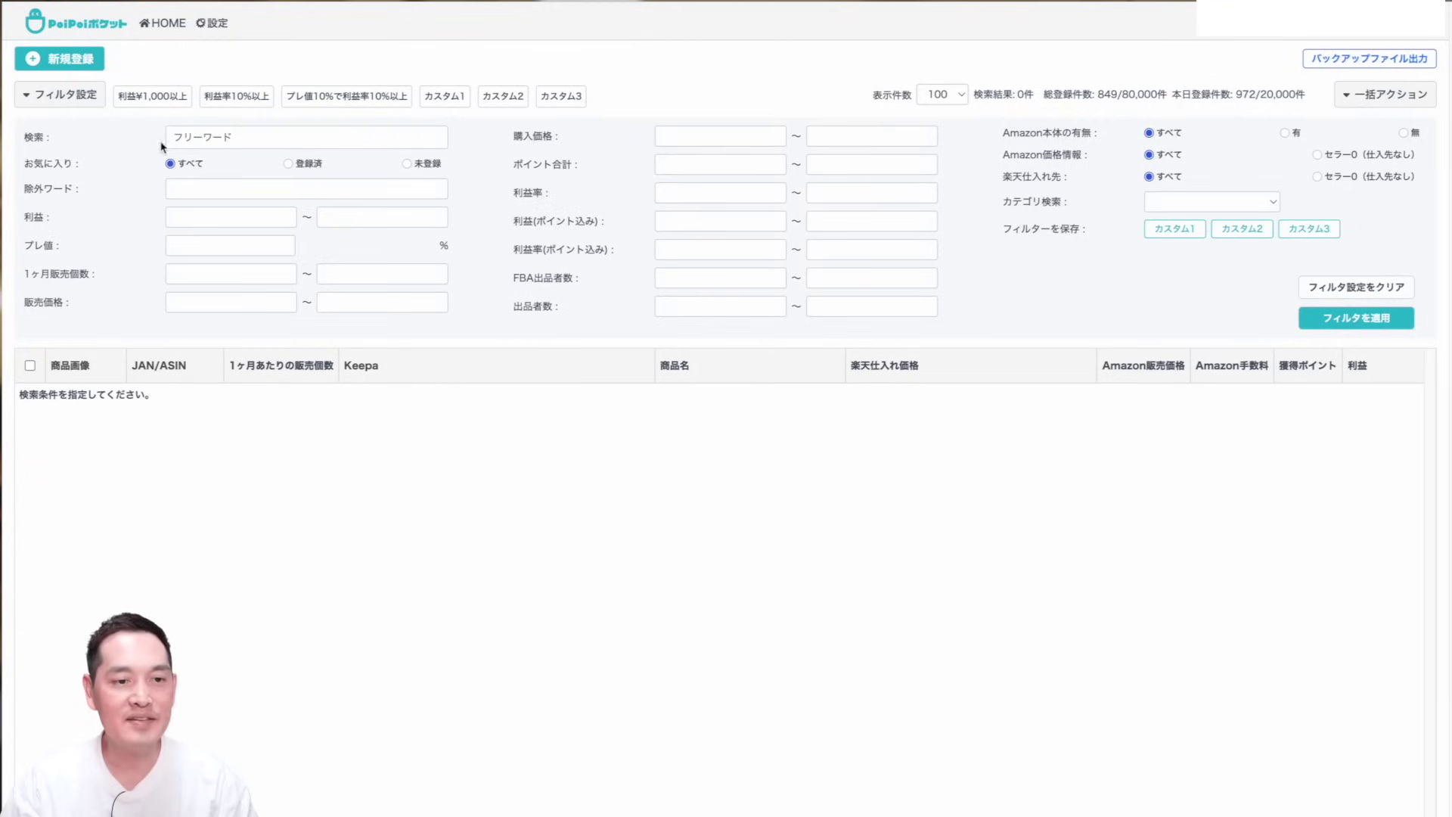
{"action": "left_click", "coordinate": [263, 139]}
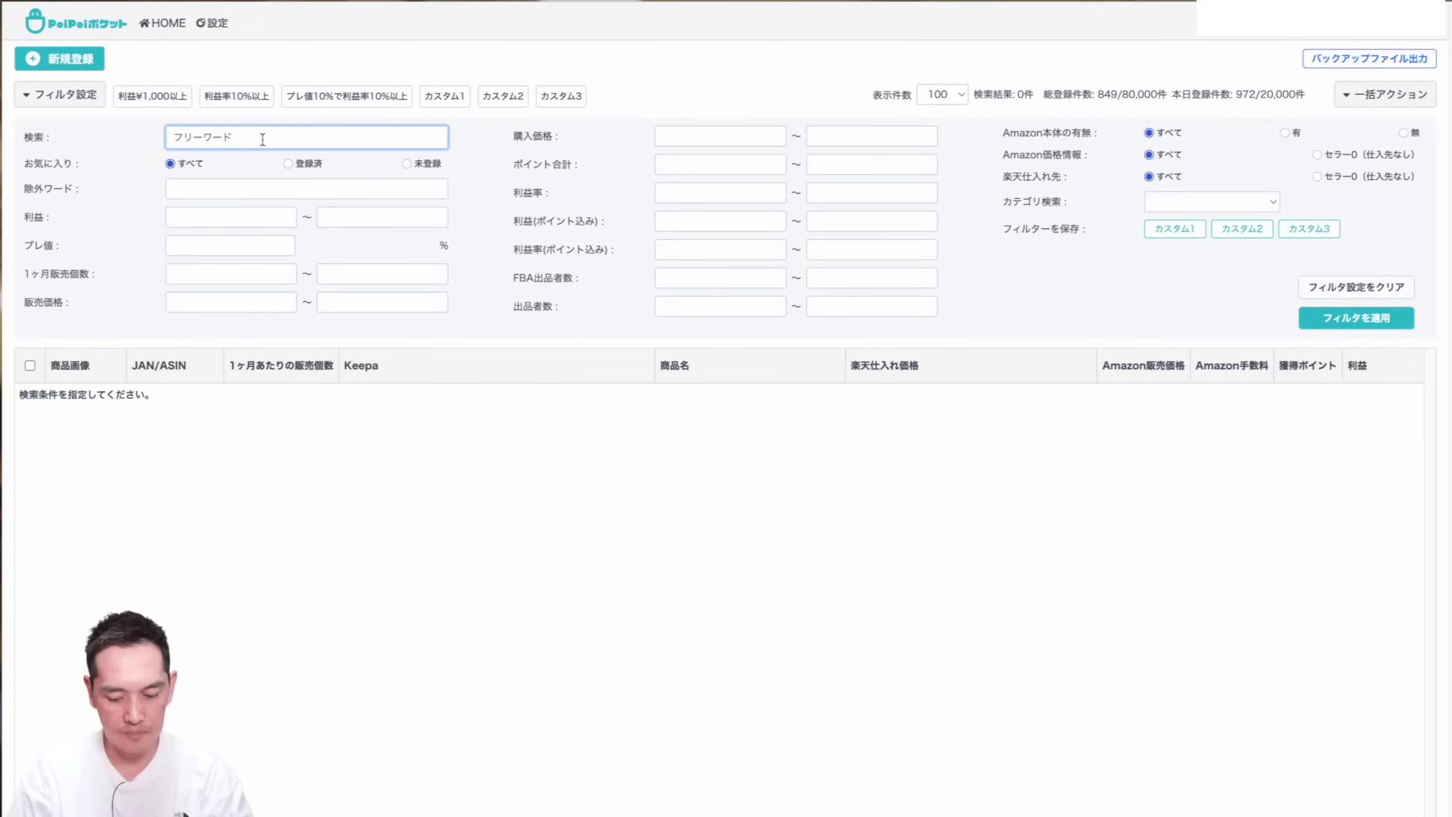
{"action": "type", "text": "かしつk"}
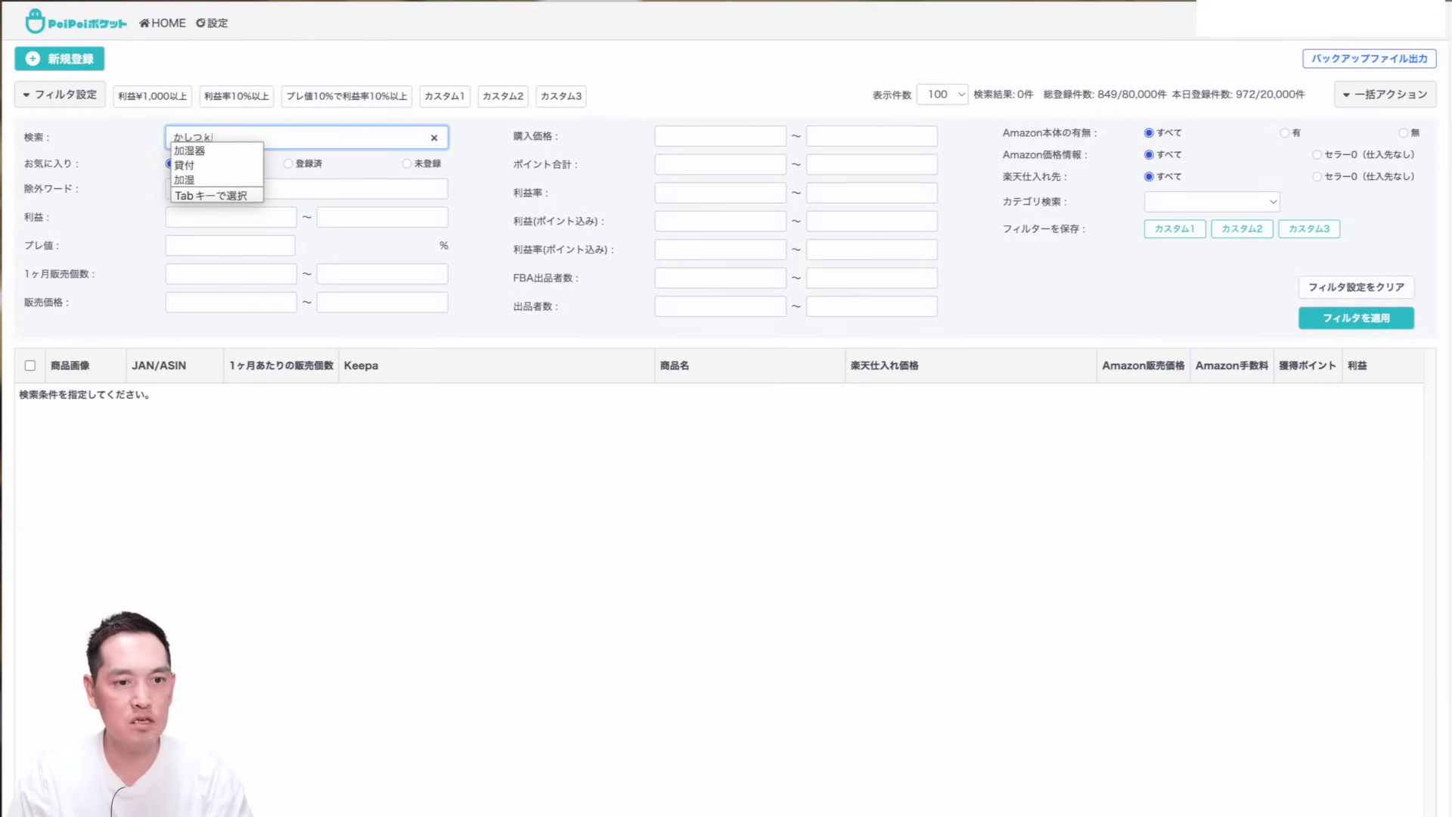
{"action": "key", "text": "Tab"}
{"action": "key", "text": "Return"}
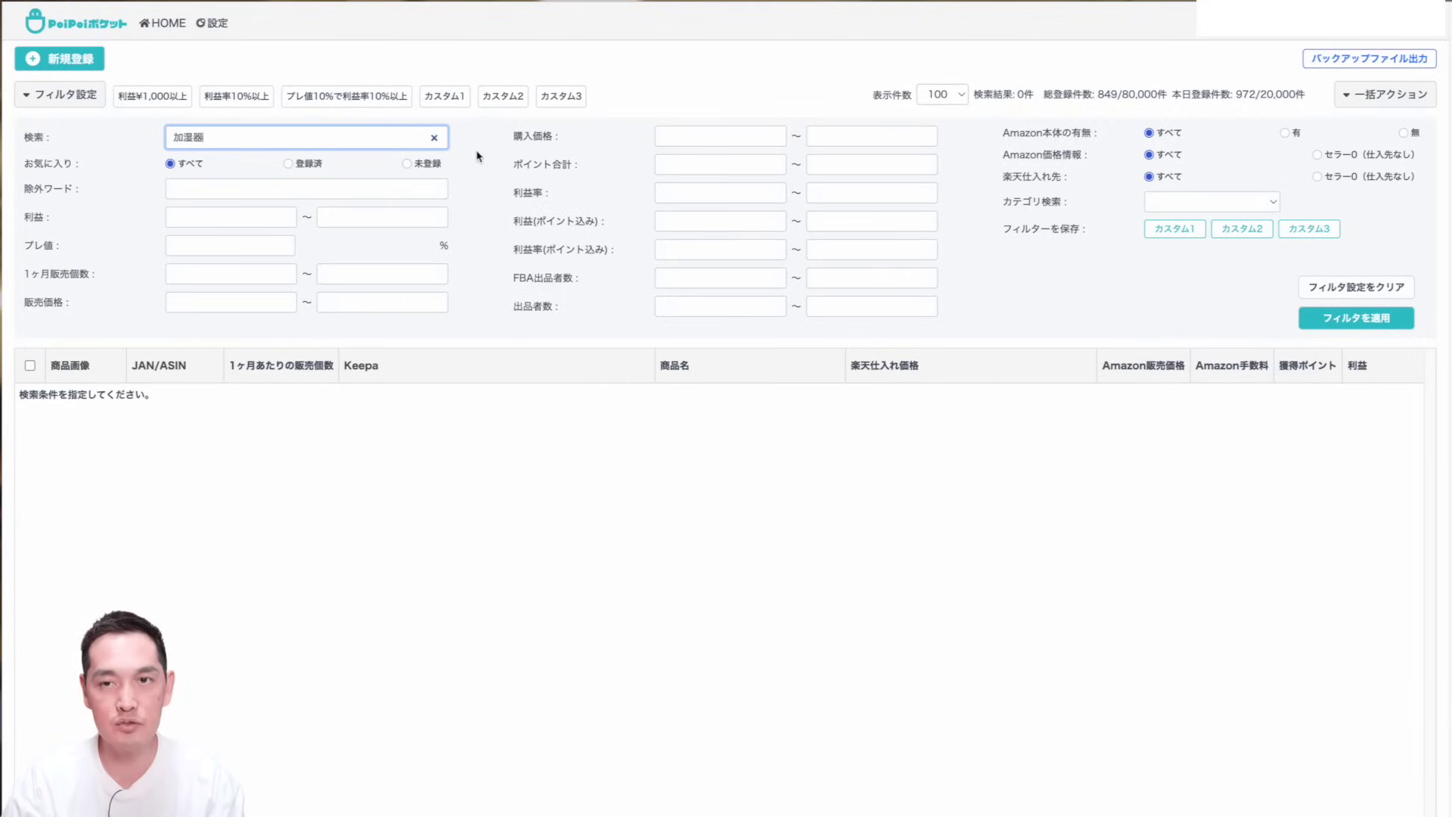
Set the minimum profit to 1000 and the minimum monthly sales count to 15, and apply the filter.
{"action": "left_click", "coordinate": [227, 218]}
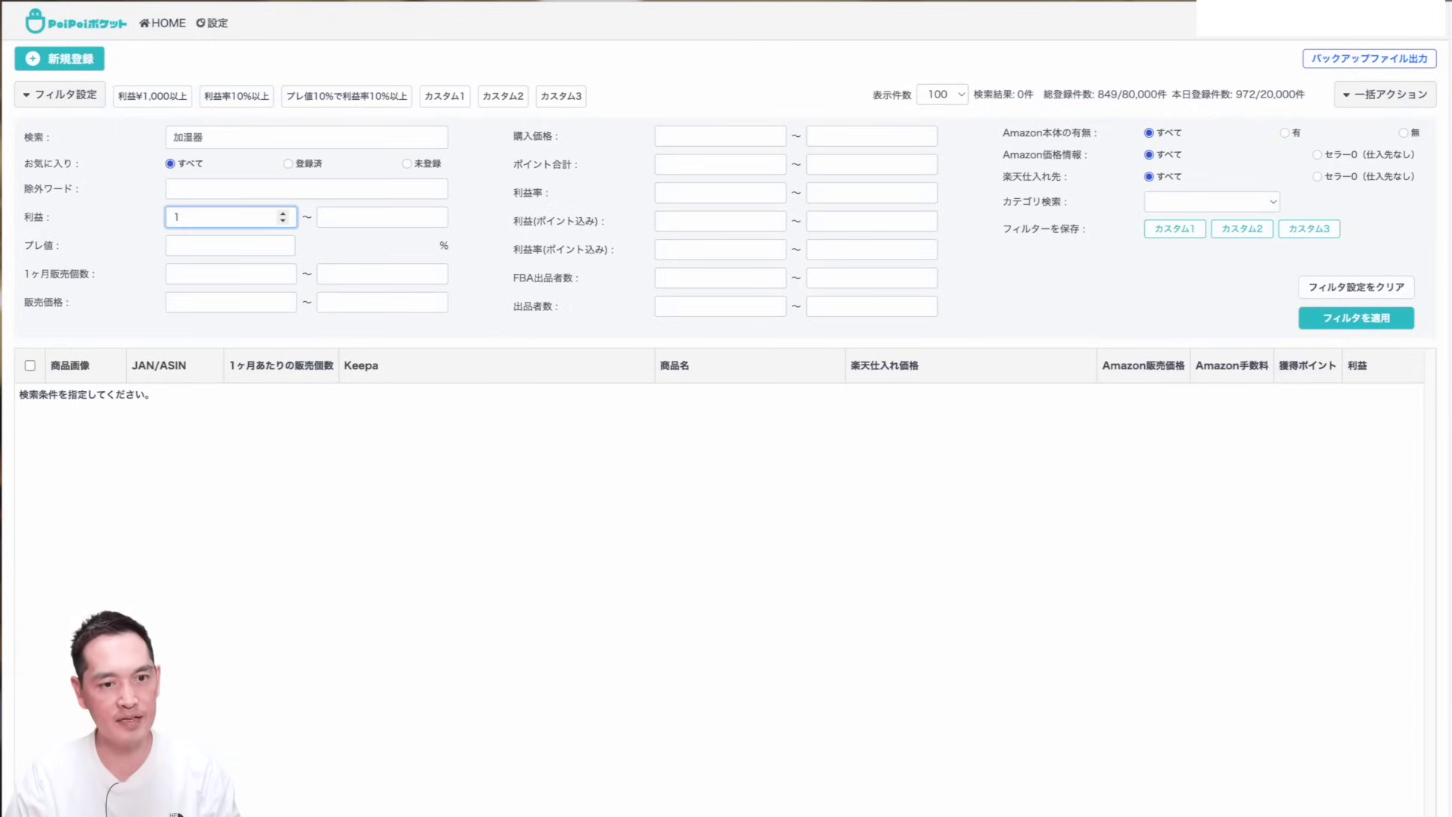
{"action": "type", "text": "1000"}
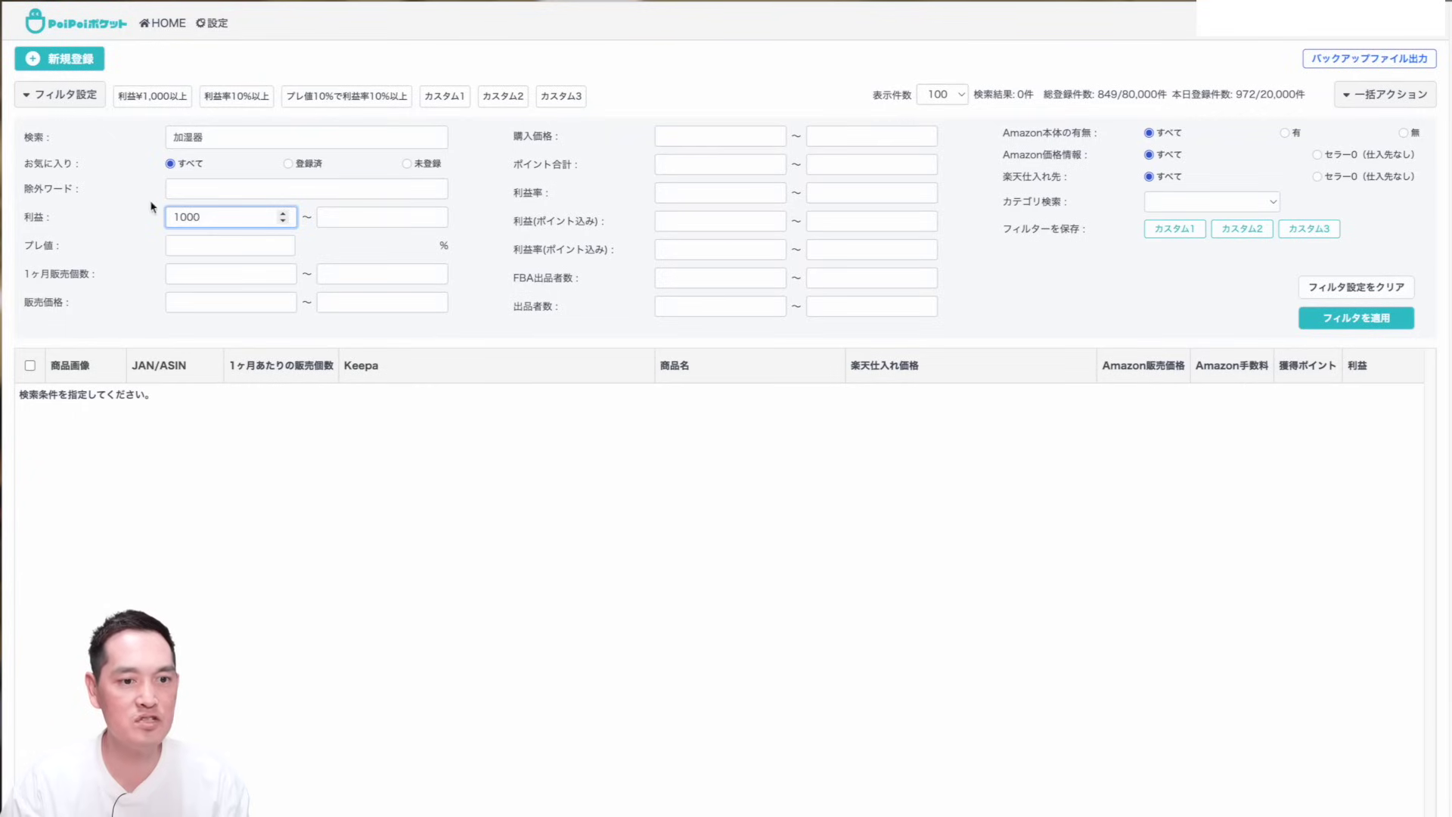
{"action": "left_click", "coordinate": [499, 235]}
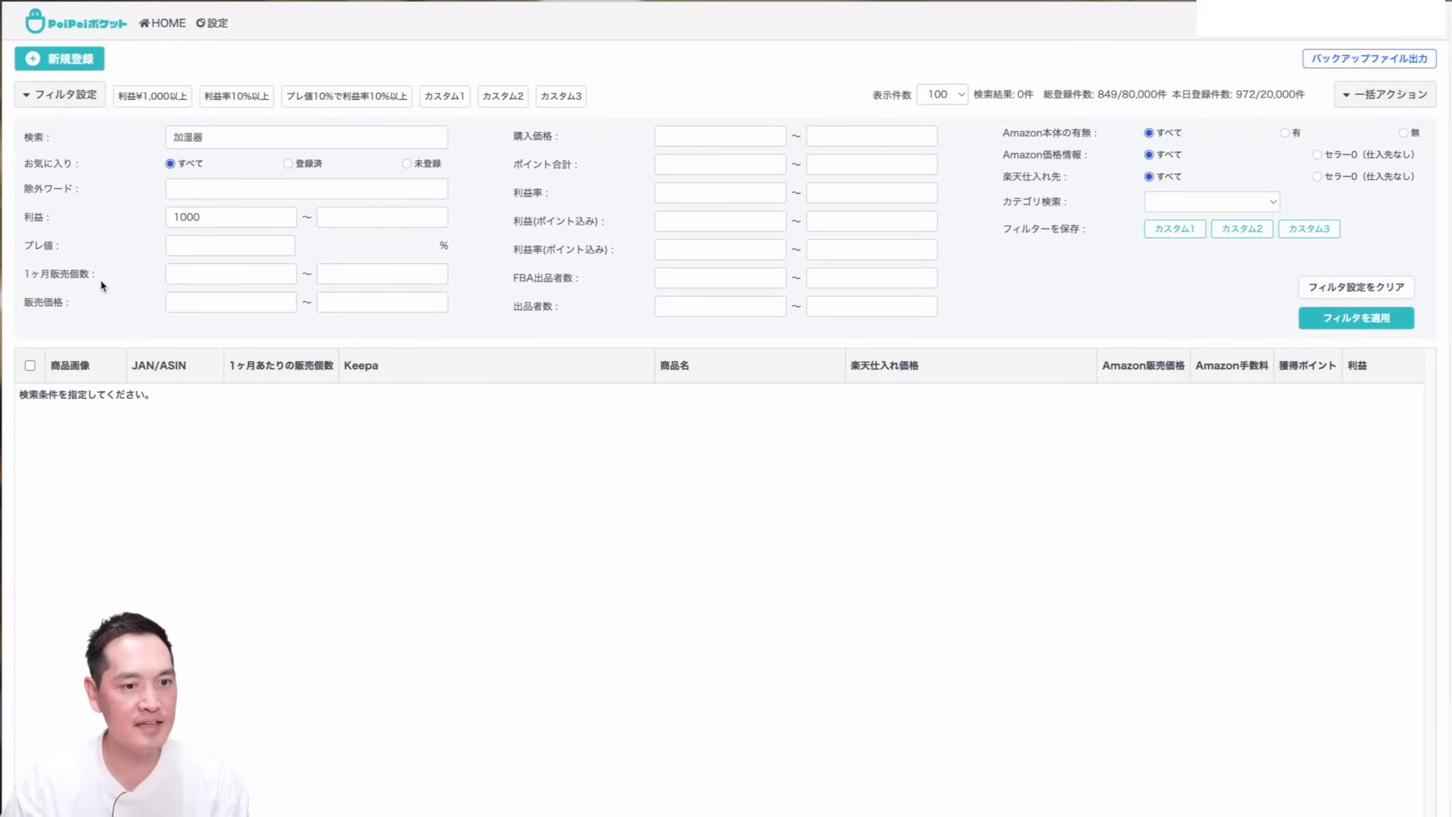
{"action": "left_click", "coordinate": [226, 275]}
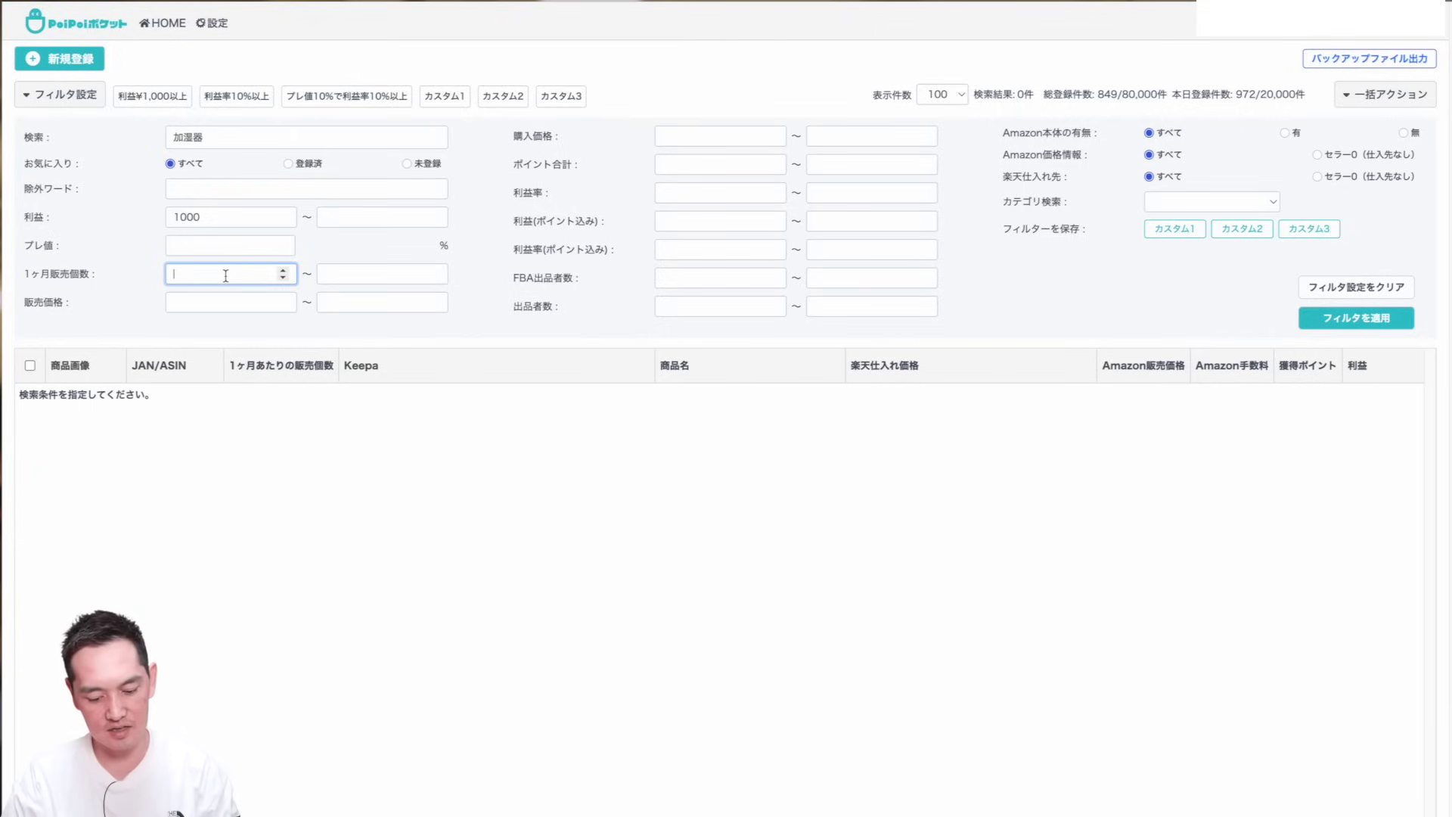
{"action": "type", "text": "15"}
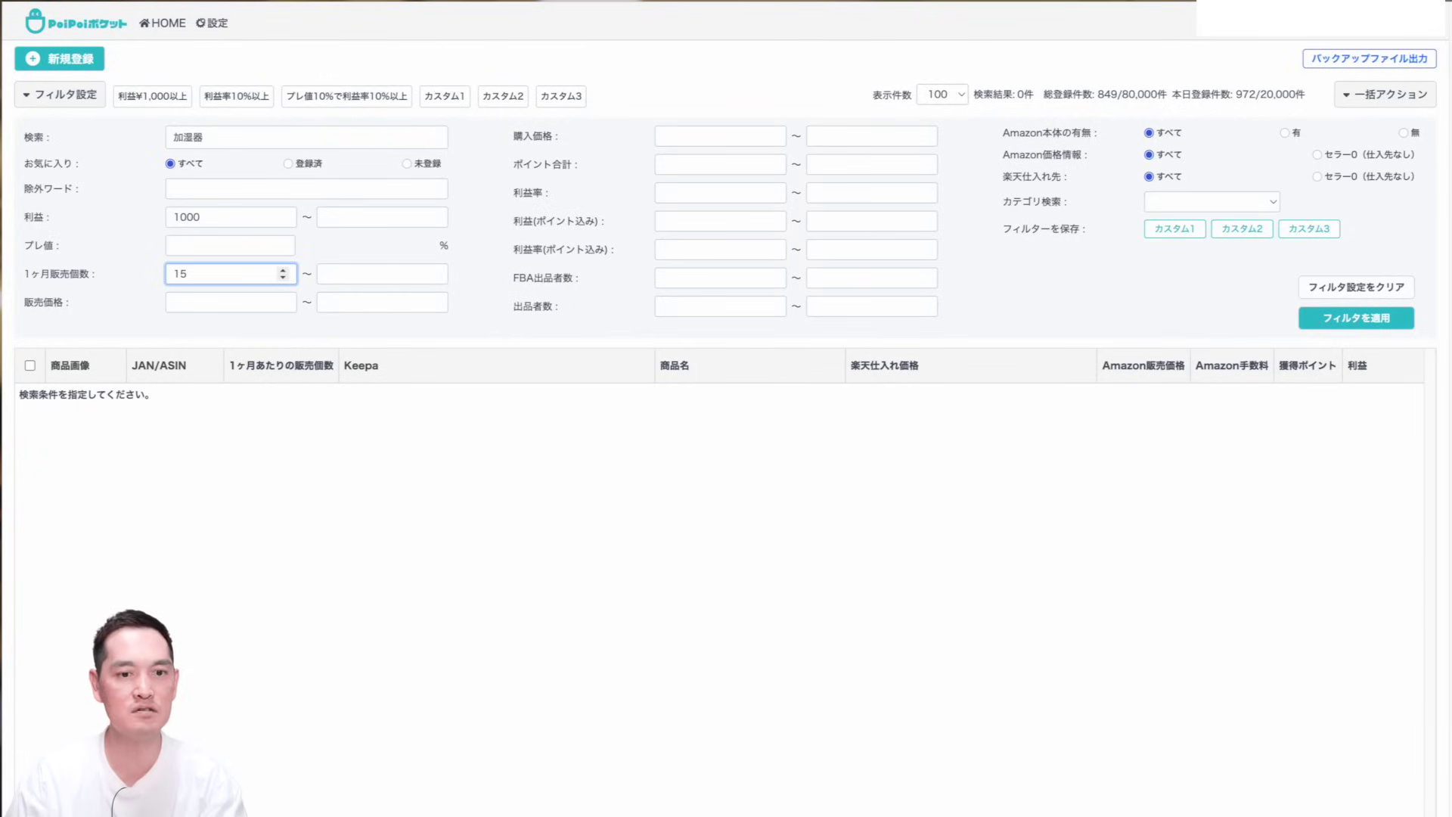
{"action": "left_click", "coordinate": [473, 277]}
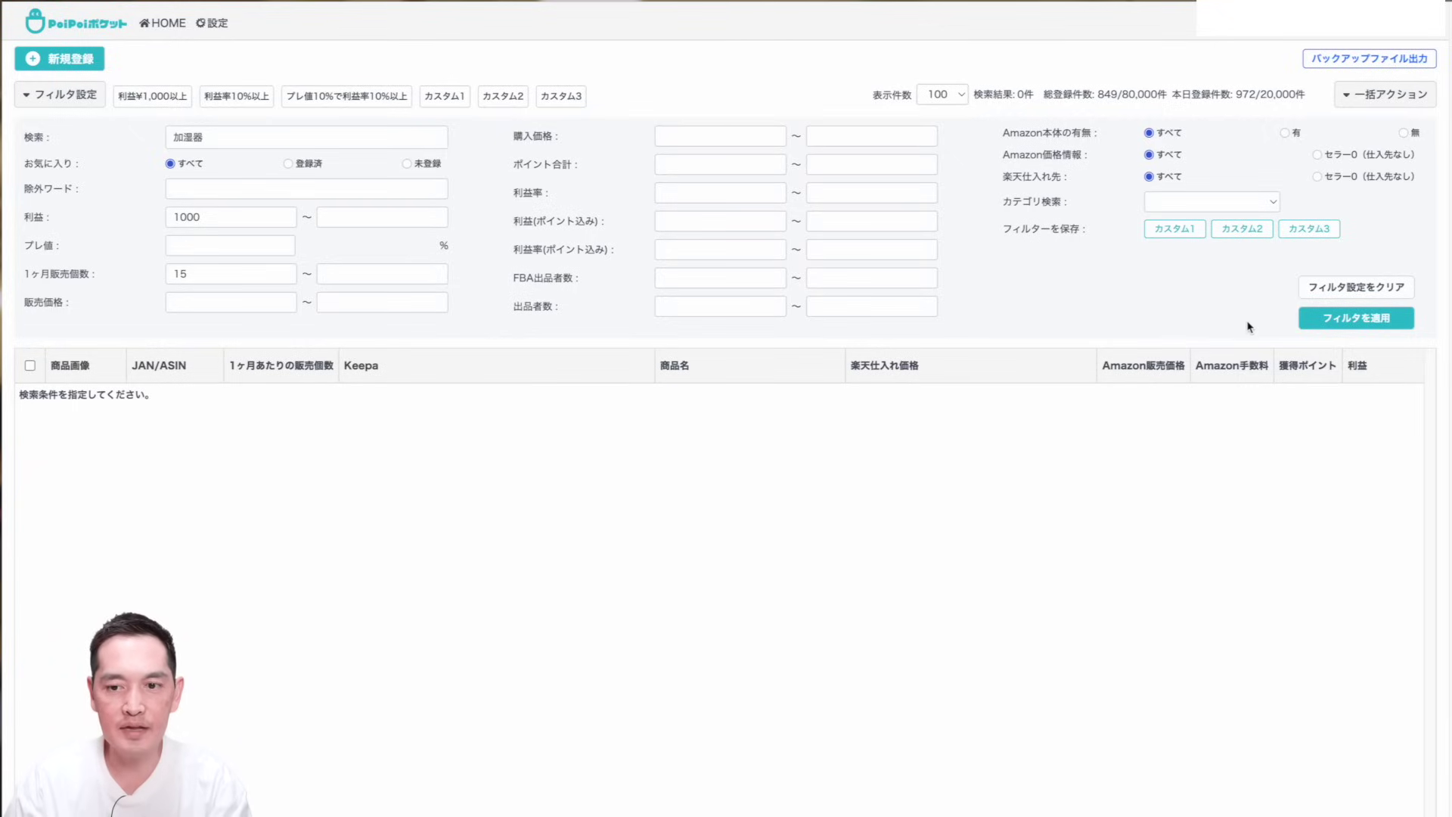
{"action": "left_click", "coordinate": [1340, 324]}
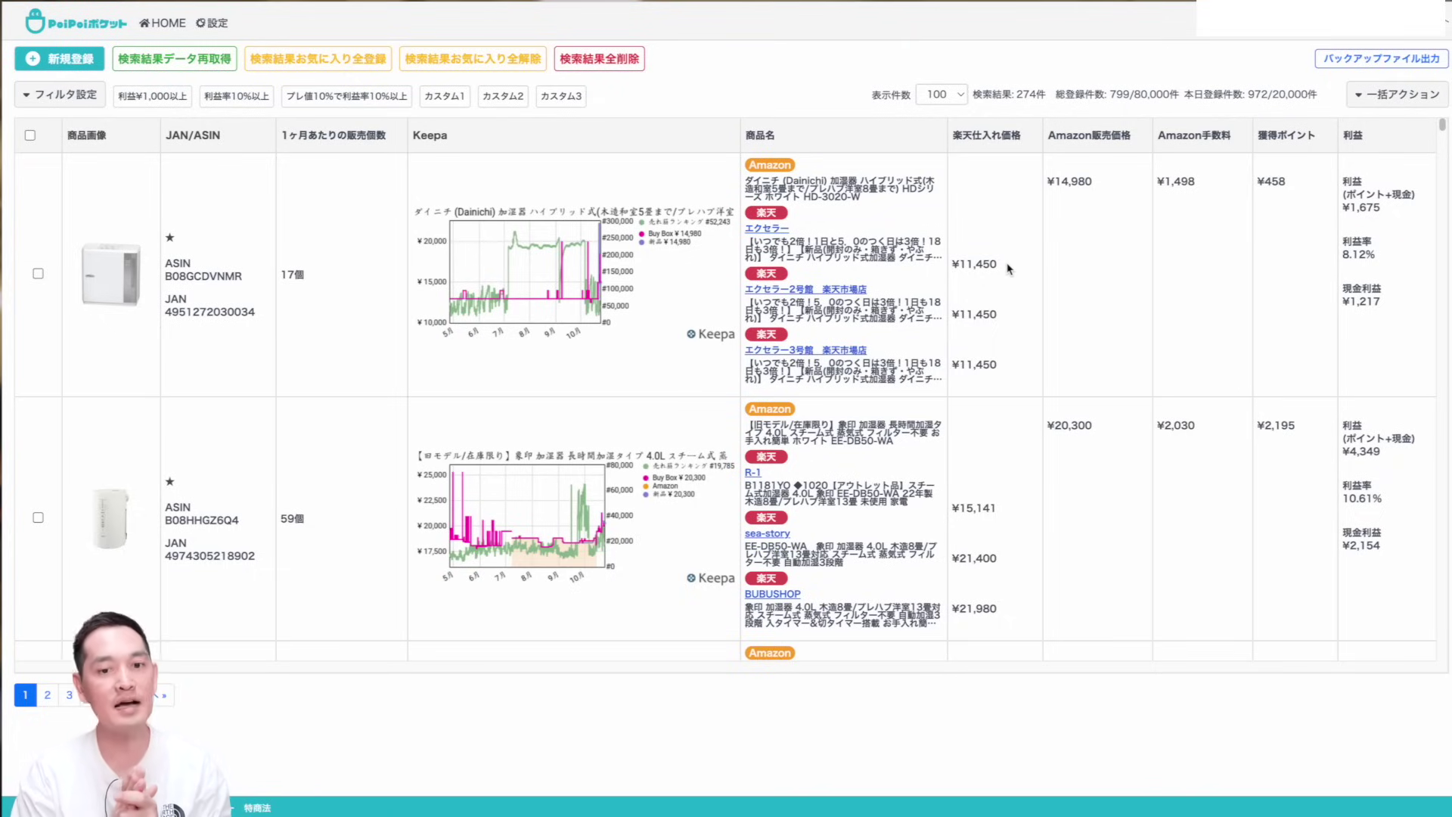
Recheck the filter conditions and browse the filtered humidifier results.
{"action": "left_click", "coordinate": [60, 94]}
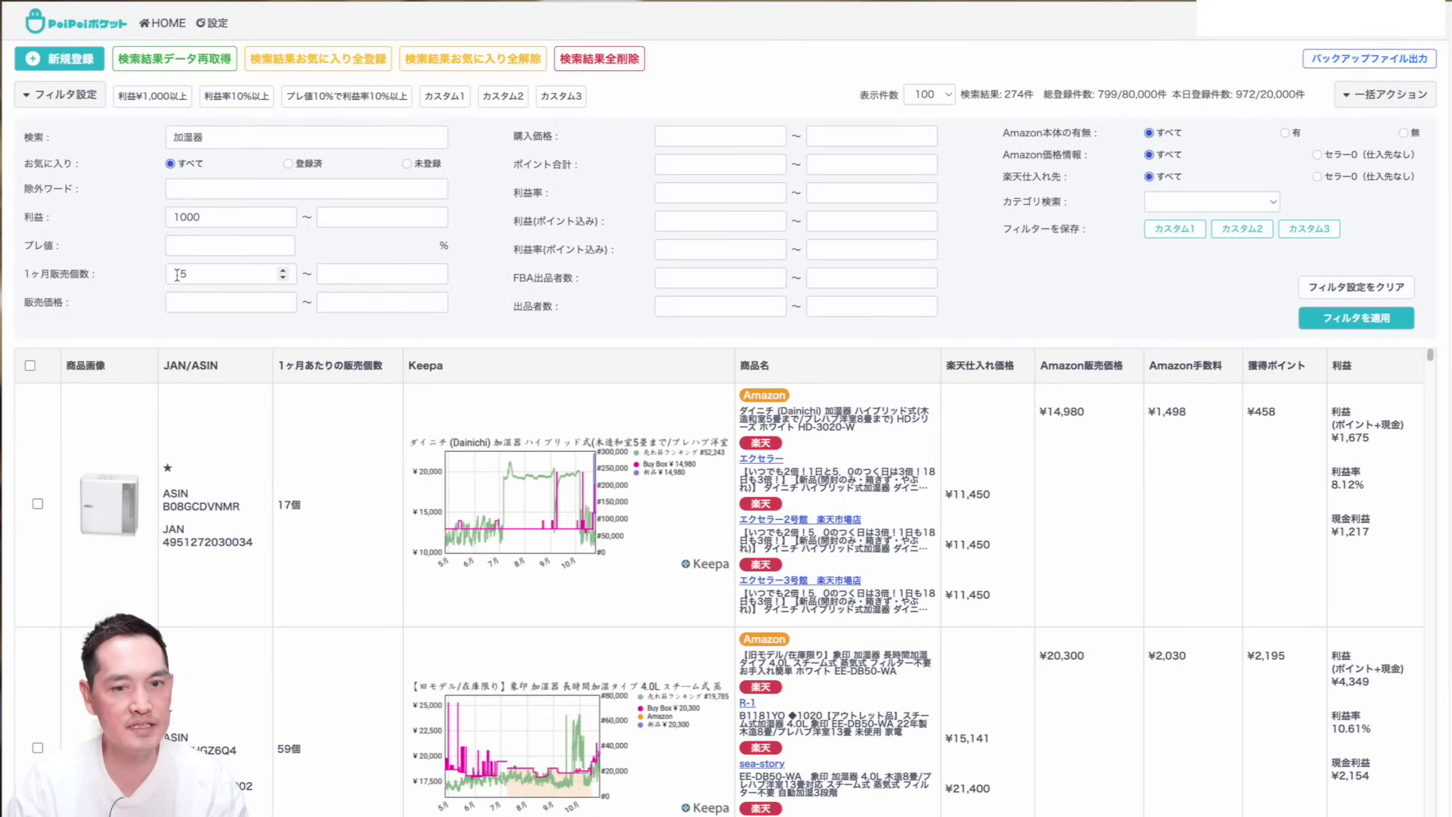
{"action": "left_click", "coordinate": [65, 95]}
{"action": "scroll", "coordinate": [395, 338], "scroll_direction": "down", "scroll_amount": 3}
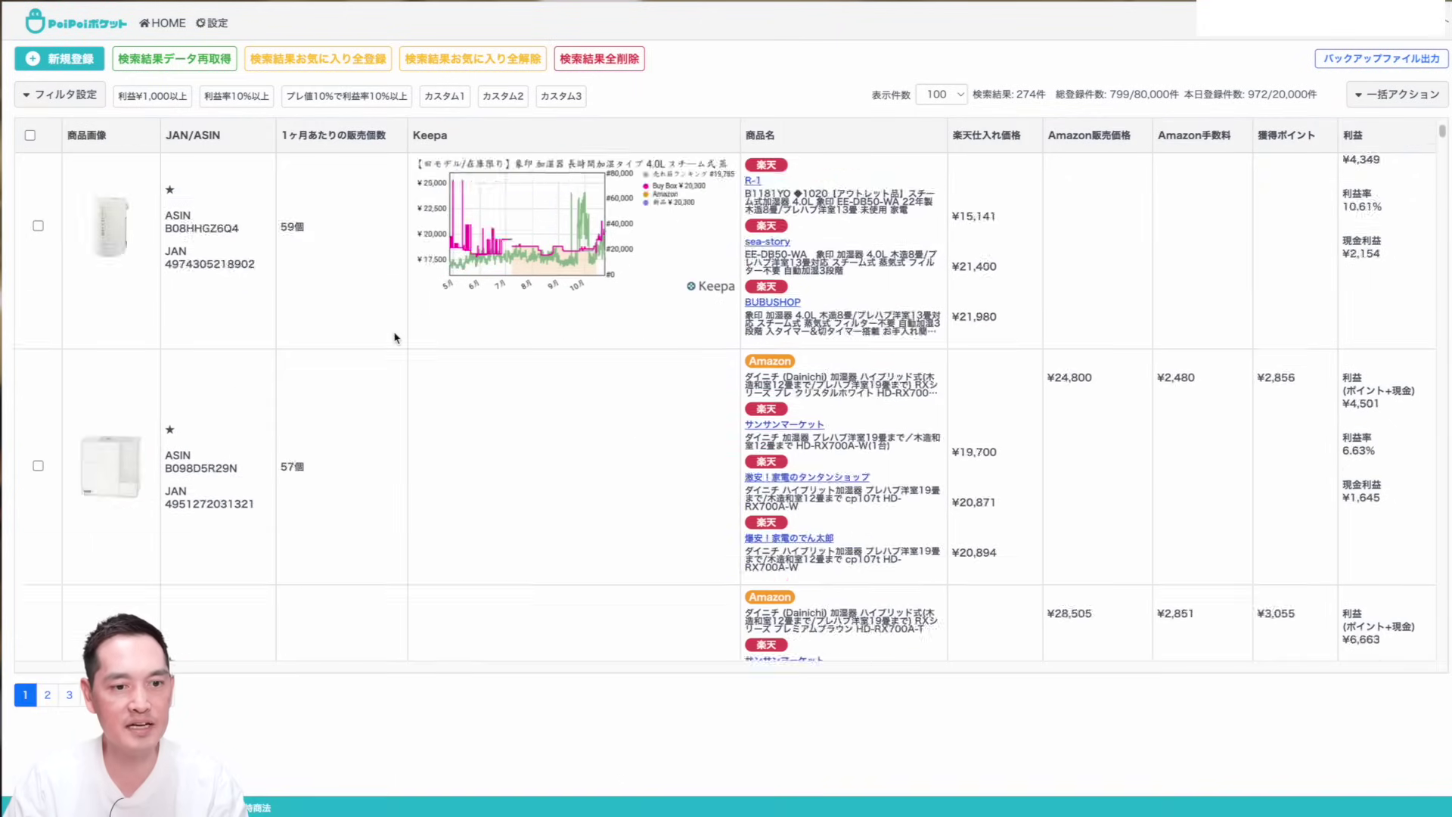
{"action": "scroll", "coordinate": [394, 339], "scroll_direction": "down", "scroll_amount": 5}
{"action": "scroll", "coordinate": [391, 345], "scroll_direction": "down", "scroll_amount": 5}
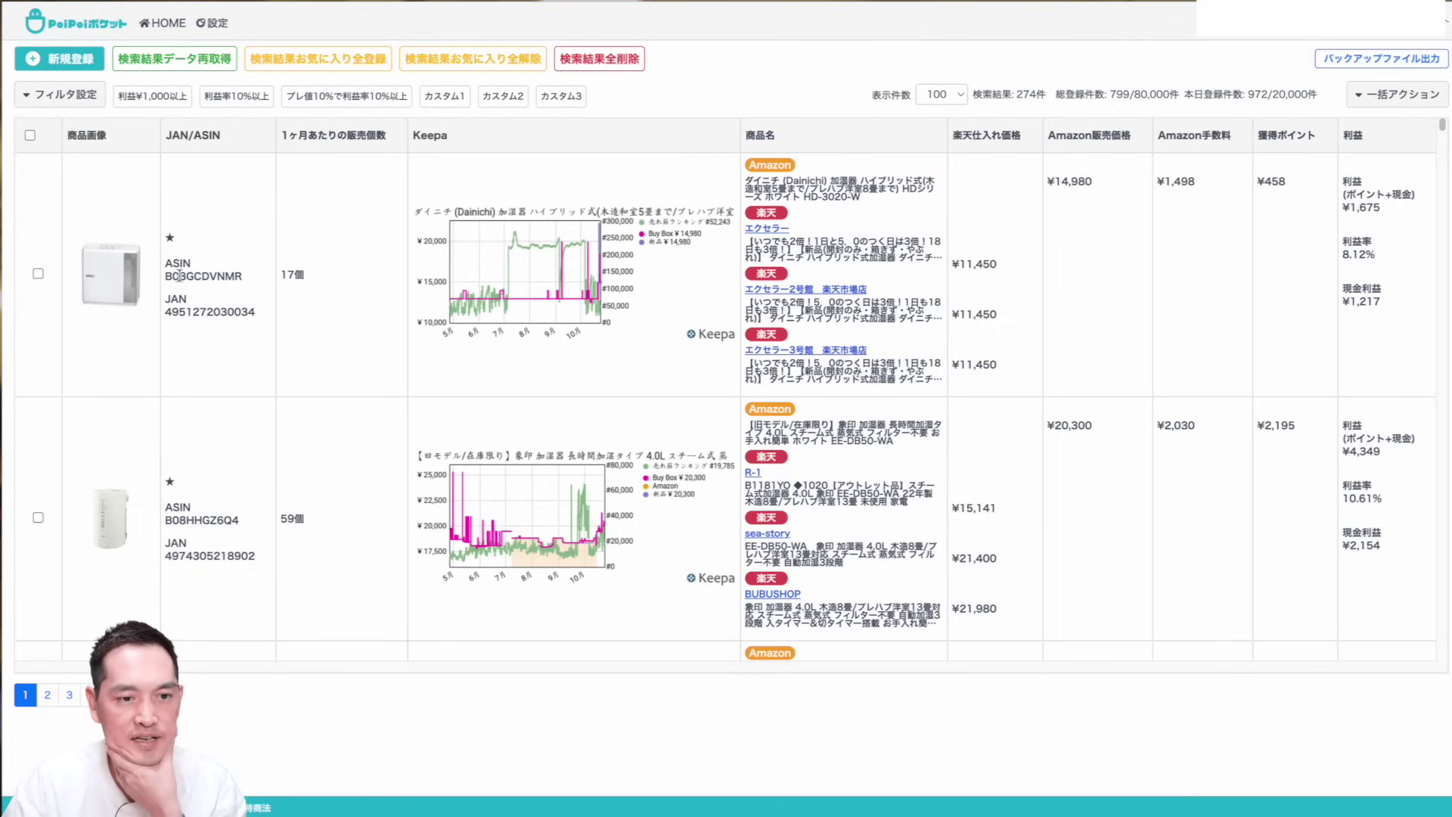
Examine the first product's ASIN, its Rakuten purchase price and its Amazon selling price.
{"action": "left_click_drag", "start_coordinate": [168, 277], "coordinate": [242, 277]}
{"action": "left_click", "coordinate": [240, 277]}
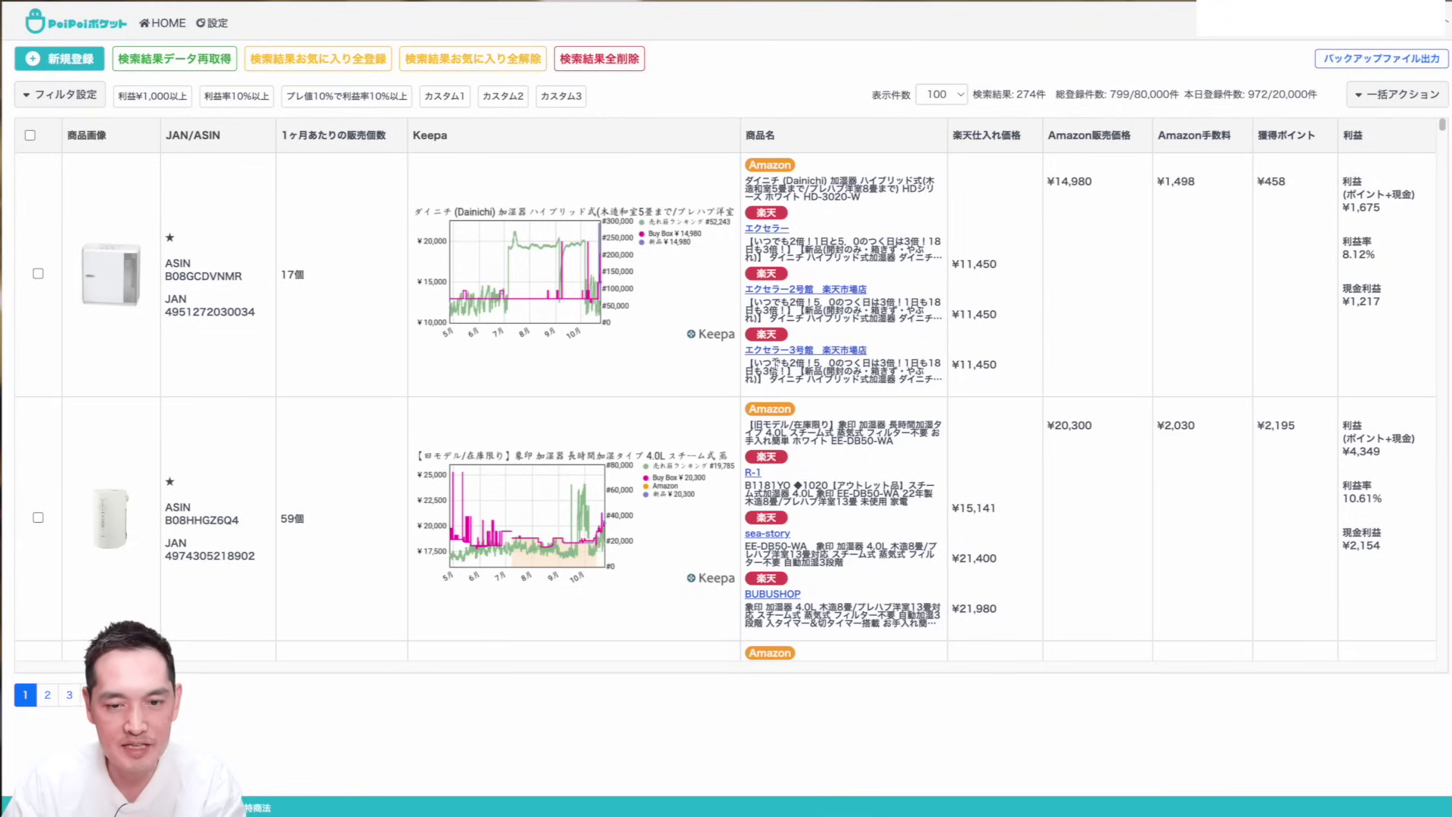
{"action": "left_click_drag", "start_coordinate": [961, 266], "coordinate": [997, 261]}
{"action": "left_click", "coordinate": [998, 261]}
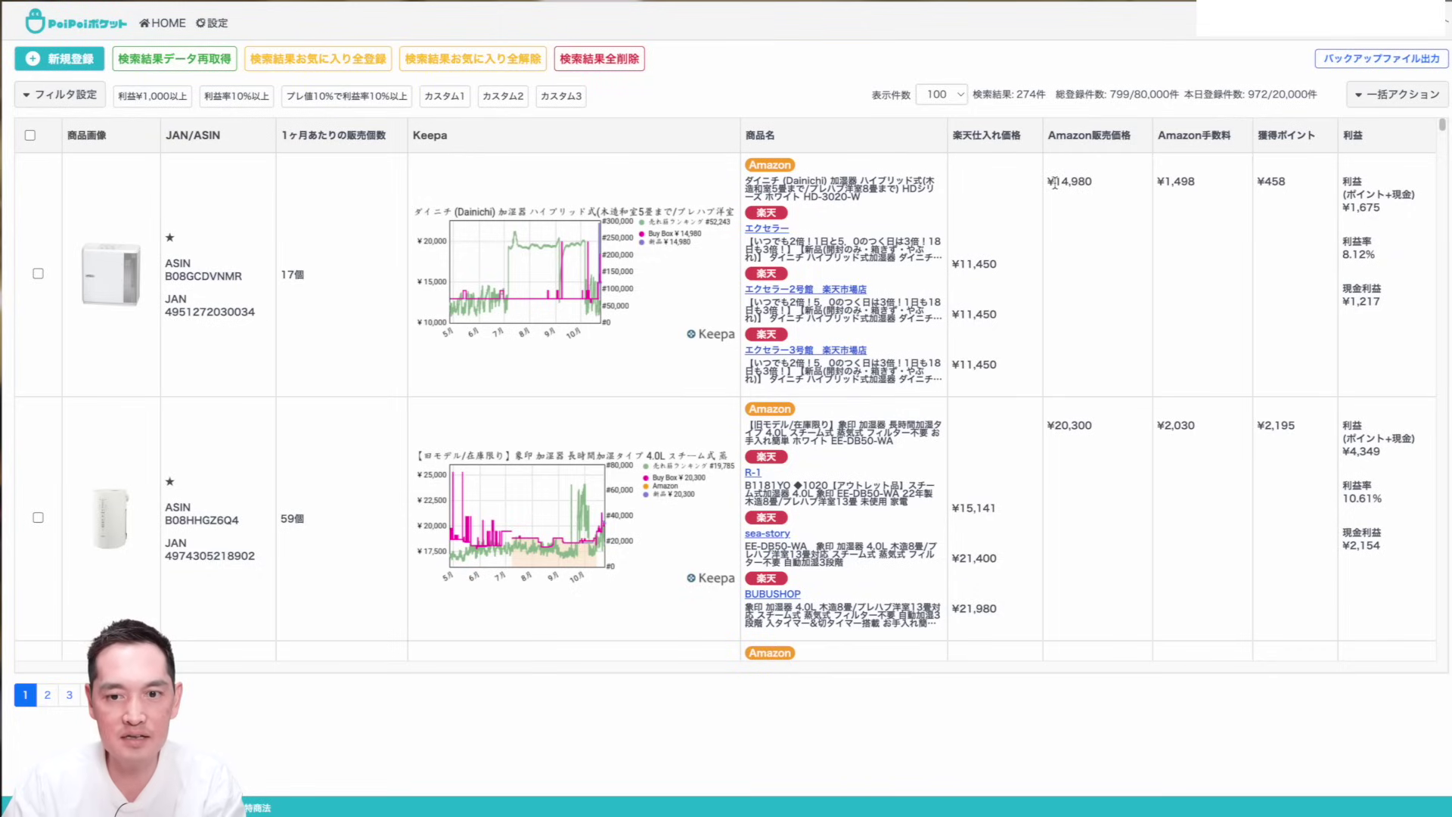
{"action": "left_click_drag", "start_coordinate": [1054, 183], "coordinate": [1094, 189]}
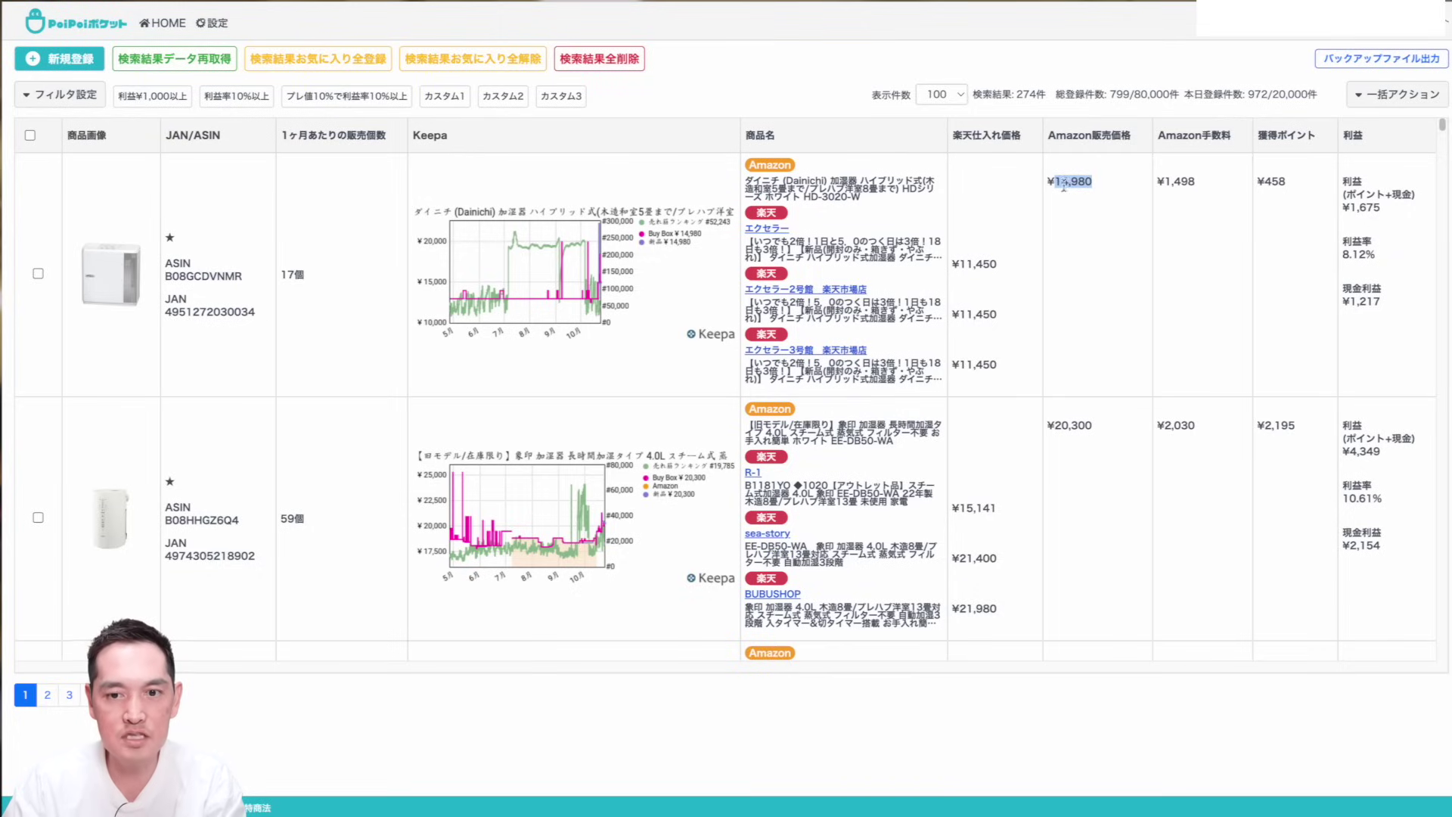